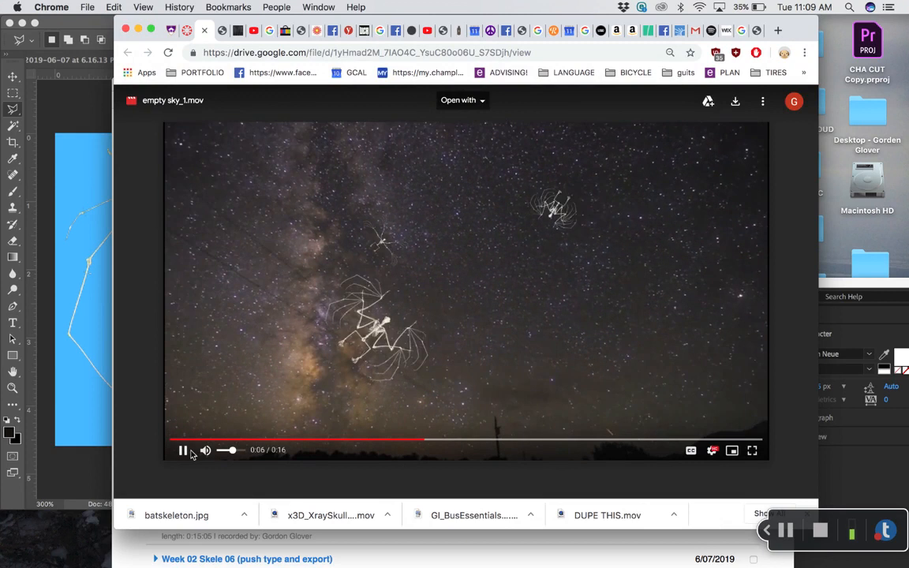
Pause the sample video empty sky_1.mov and switch to the After Effects project, moving its window fully into view
{"action": "left_click", "coordinate": [183, 451]}
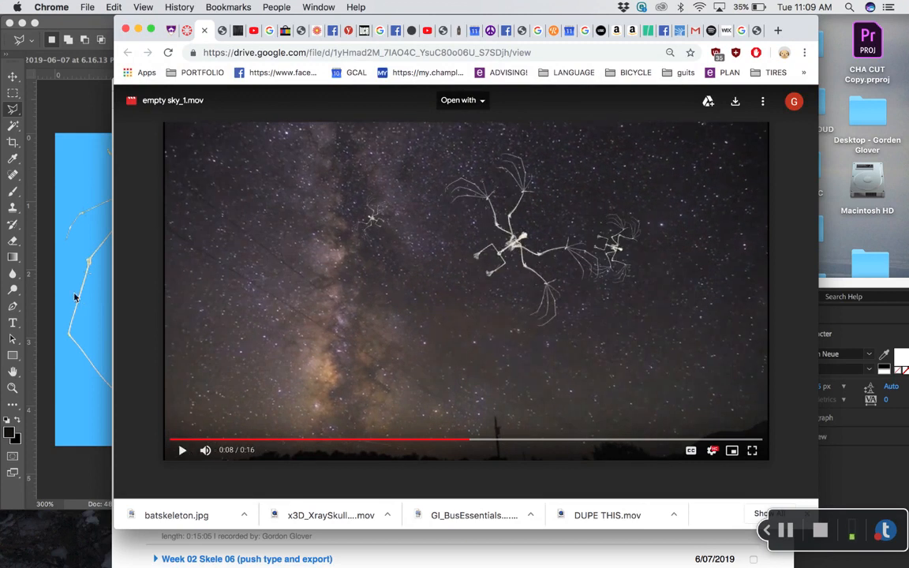
{"action": "left_click", "coordinate": [69, 268]}
{"action": "mouse_move", "coordinate": [572, 561]}
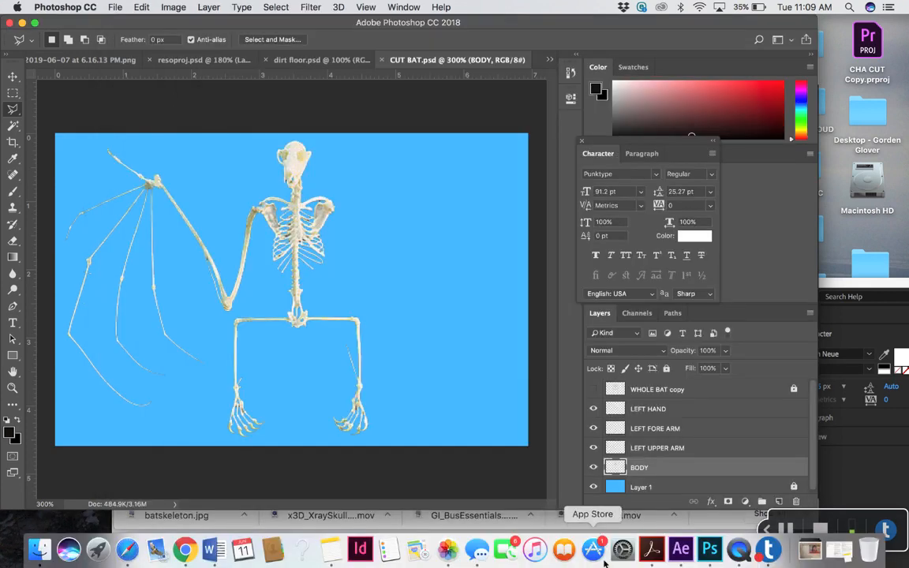
{"action": "left_click", "coordinate": [689, 558]}
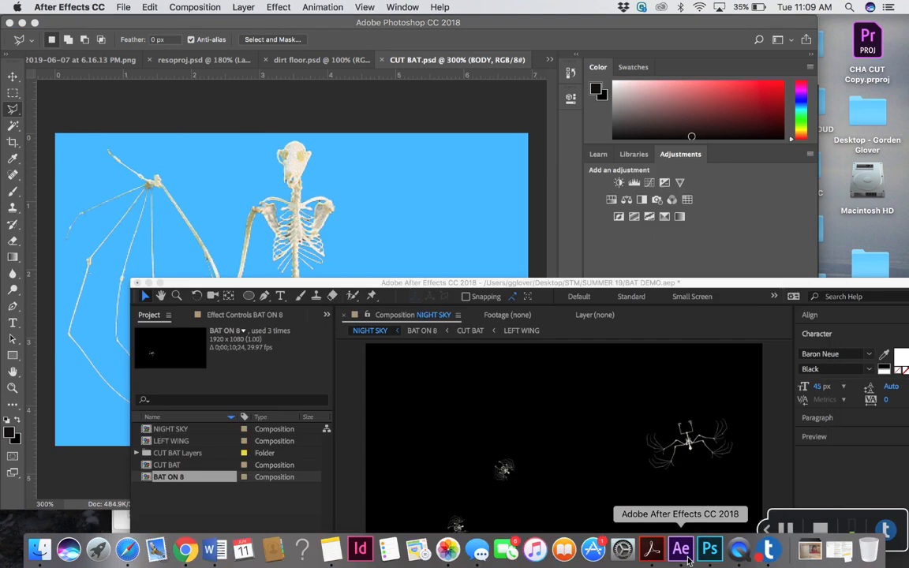
{"action": "double_click", "coordinate": [342, 284]}
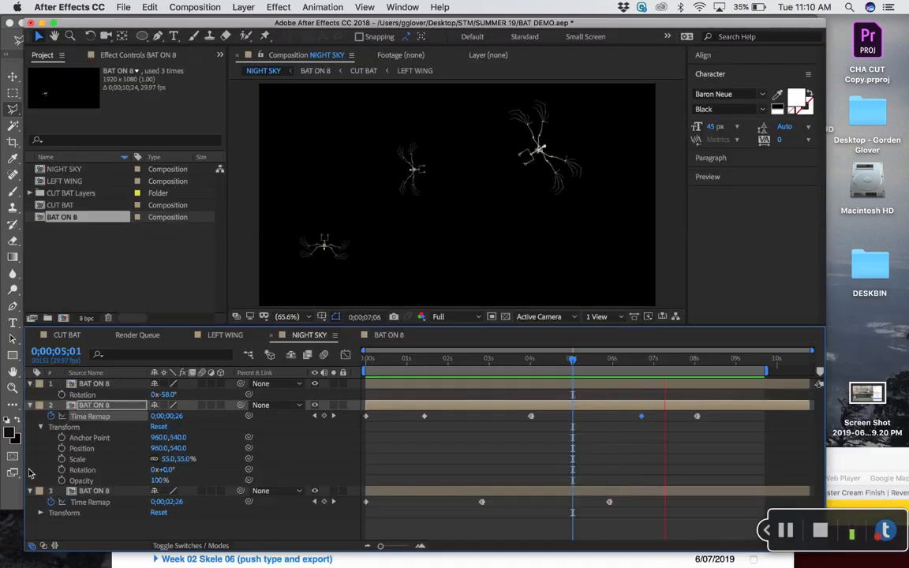
Collapse the properties of all three BAT ON 8 layers in the NIGHT SKY timeline
{"action": "left_click", "coordinate": [30, 405]}
{"action": "left_click", "coordinate": [30, 383]}
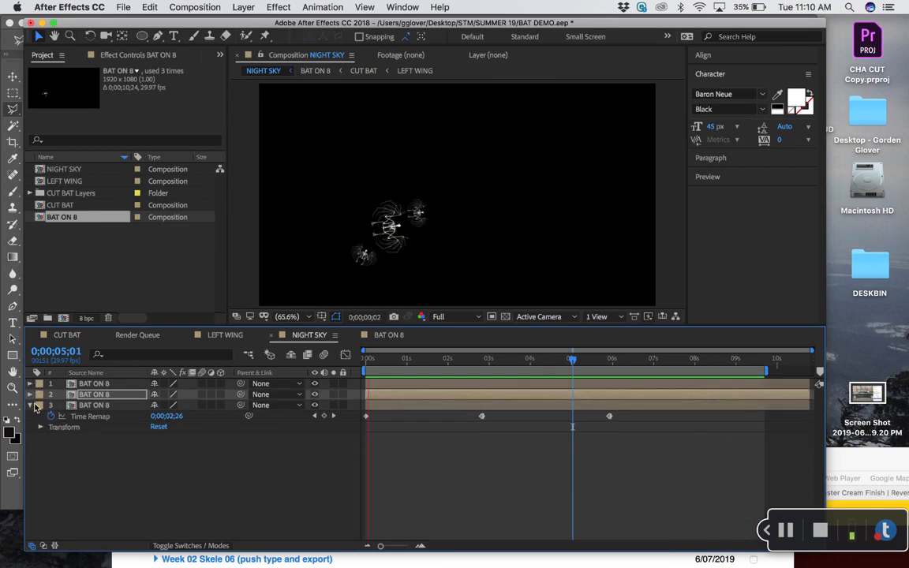
{"action": "left_click", "coordinate": [30, 405]}
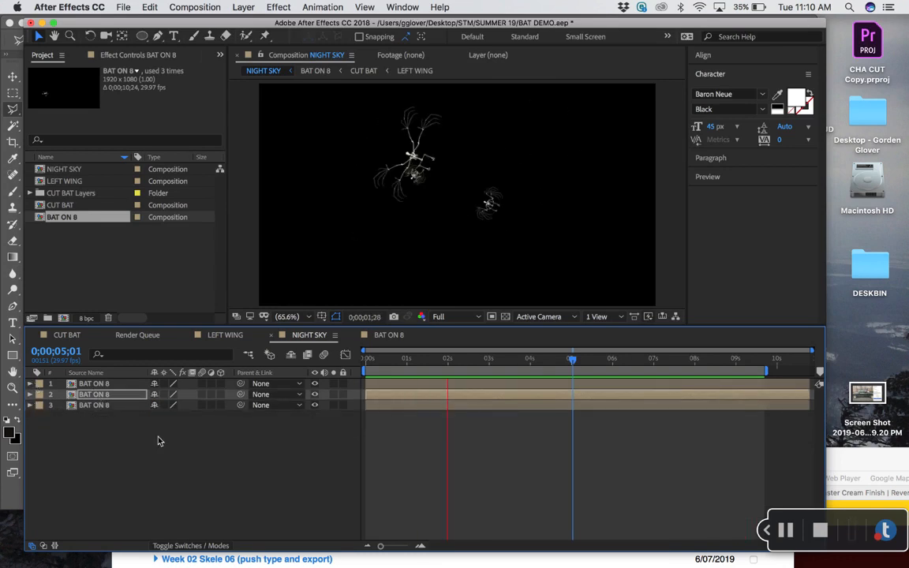
Switch to Chrome and open youtube.com in a new tab
{"action": "mouse_move", "coordinate": [159, 559]}
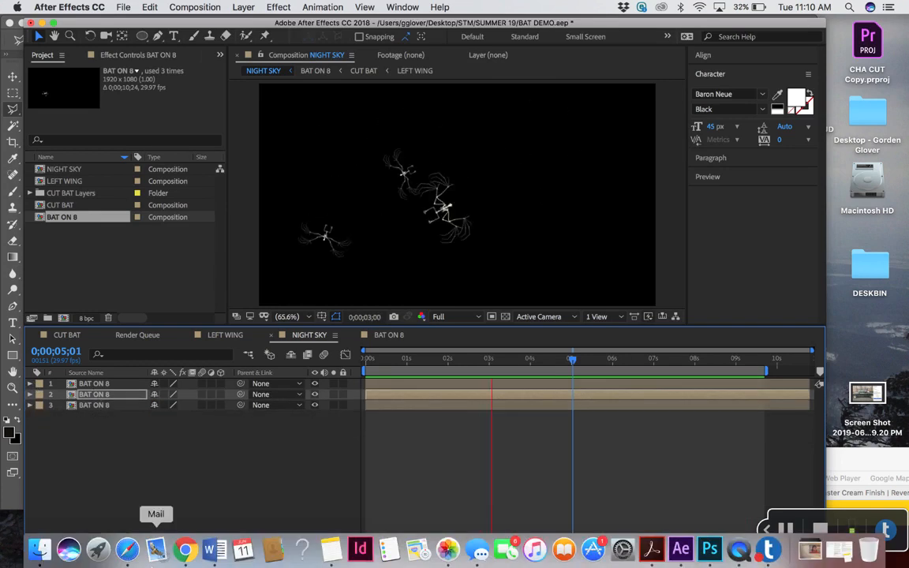
{"action": "left_click", "coordinate": [188, 551]}
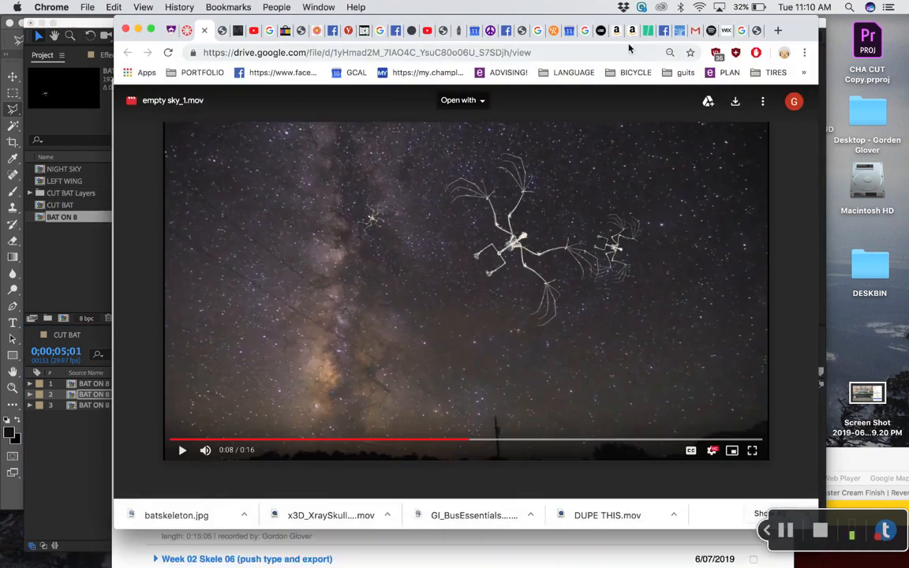
{"action": "left_click", "coordinate": [778, 31]}
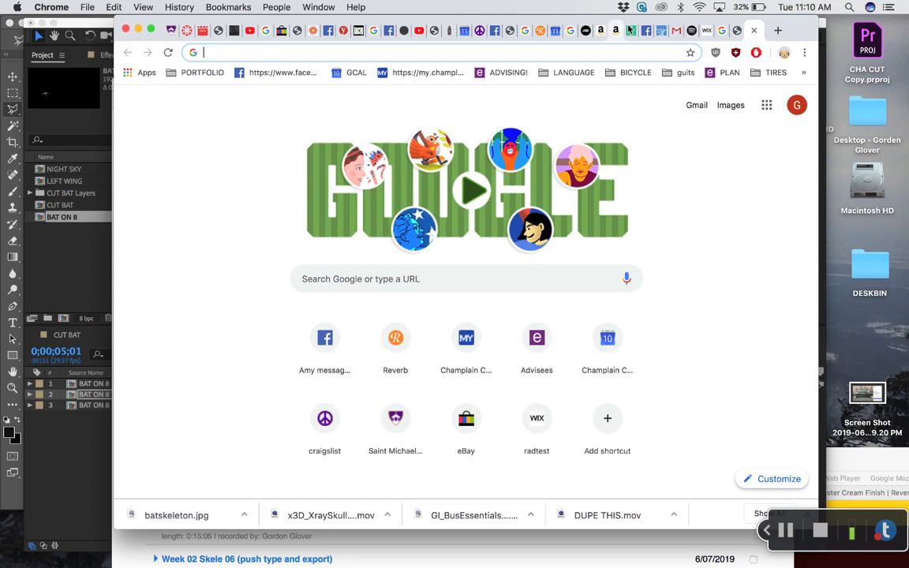
{"action": "type", "text": "youtube.com"}
{"action": "key", "text": "Return"}
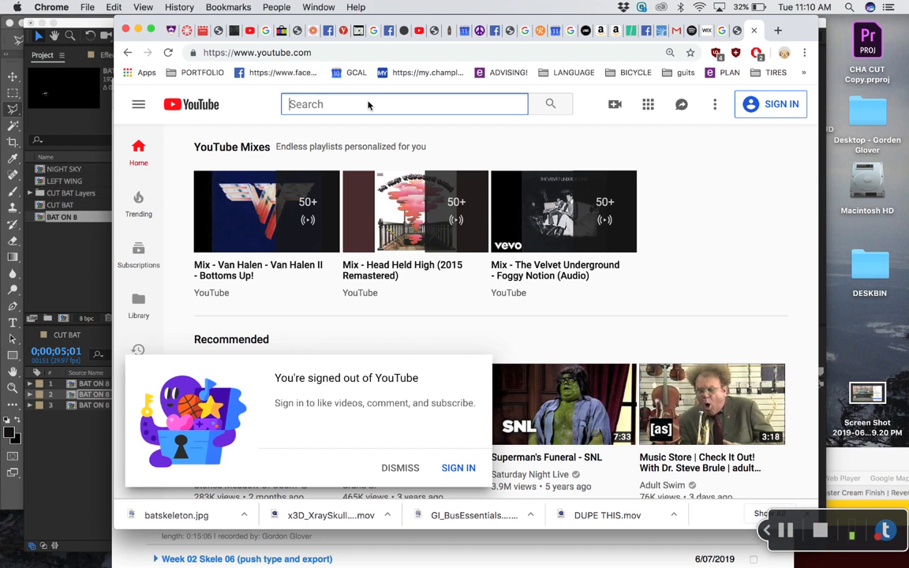
Search YouTube for "time lapse stars" and open the video "VLT (Very Large Telescope) HD Timelapse Footage"
{"action": "type", "text": "time la"}
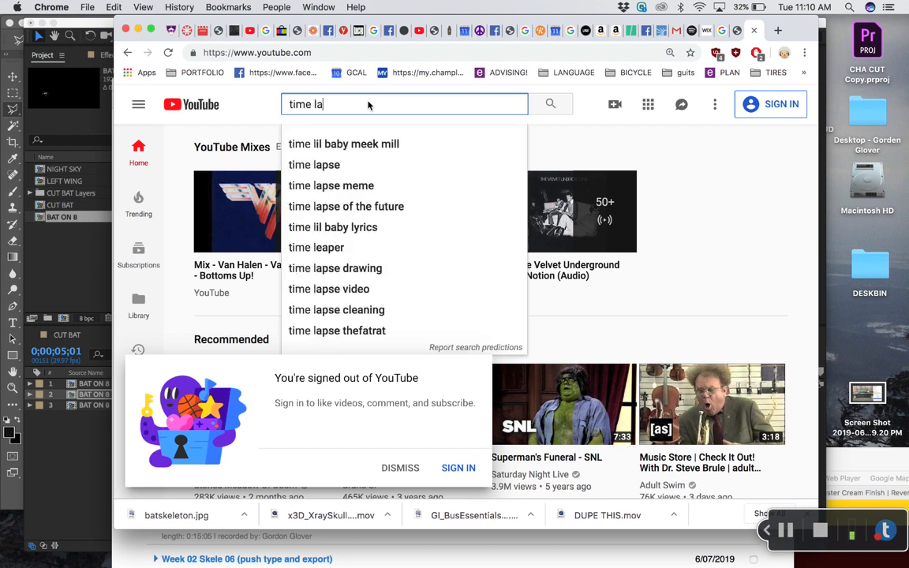
{"action": "type", "text": "pse stars"}
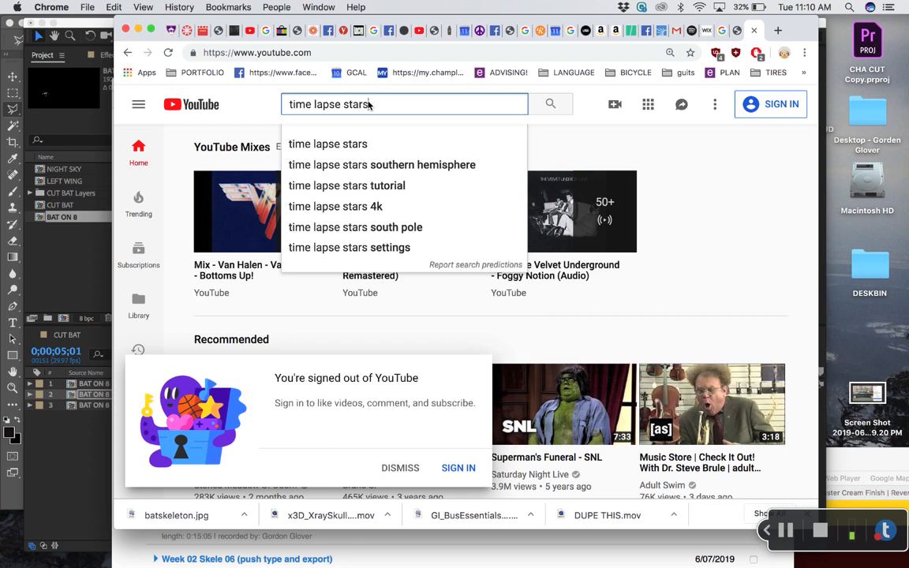
{"action": "key", "text": "Return"}
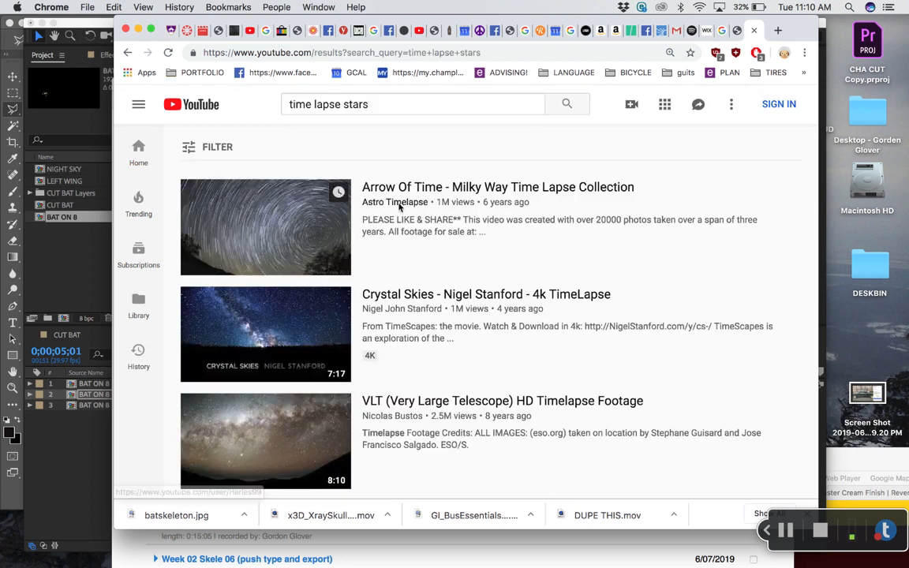
{"action": "scroll", "coordinate": [406, 259], "scroll_direction": "down", "scroll_amount": 1}
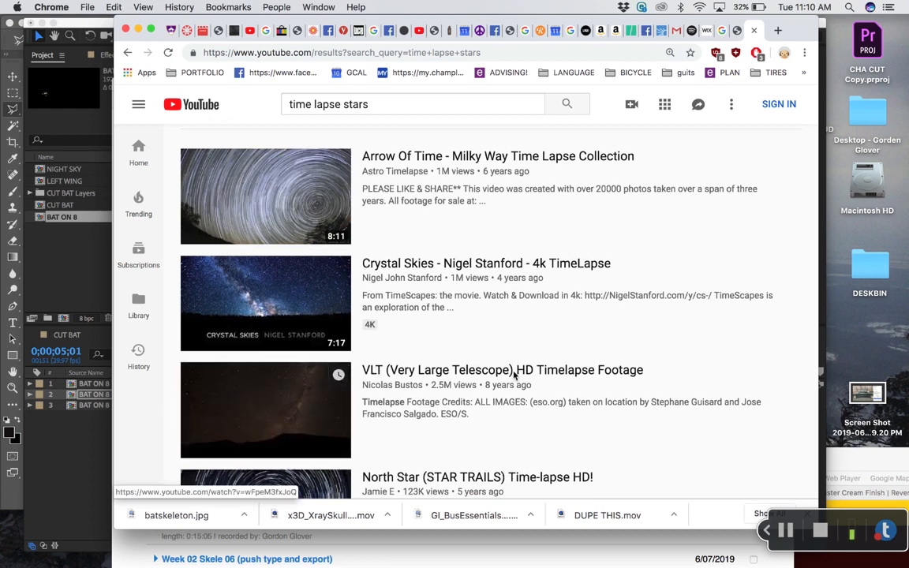
{"action": "left_click", "coordinate": [540, 376]}
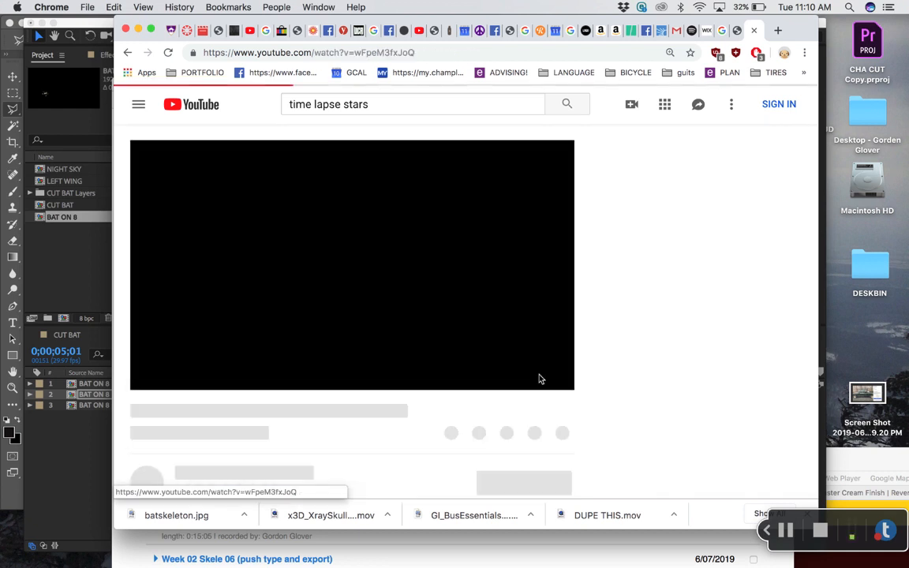
Lower the video's volume and skip through the footage to examine its starry sky shots
{"action": "mouse_move", "coordinate": [207, 377]}
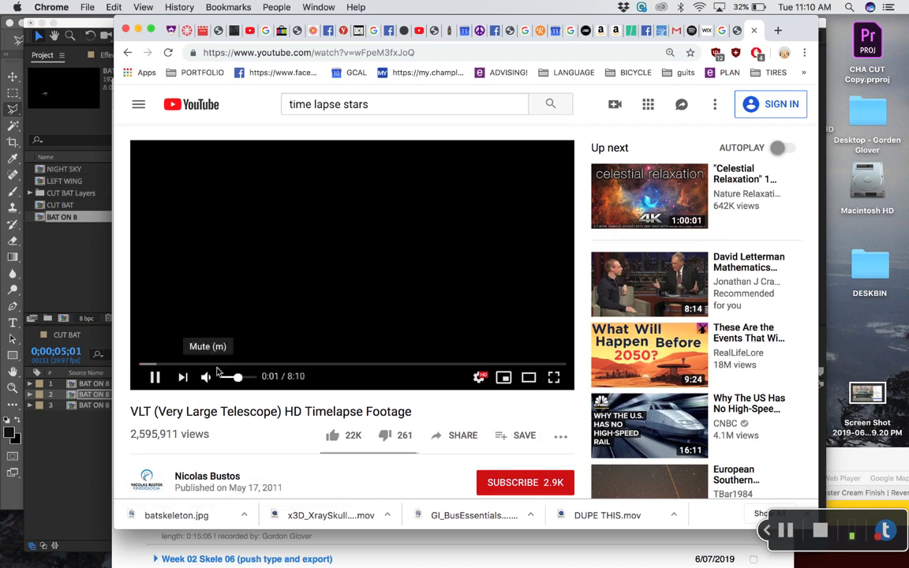
{"action": "left_click_drag", "start_coordinate": [239, 383], "coordinate": [232, 383]}
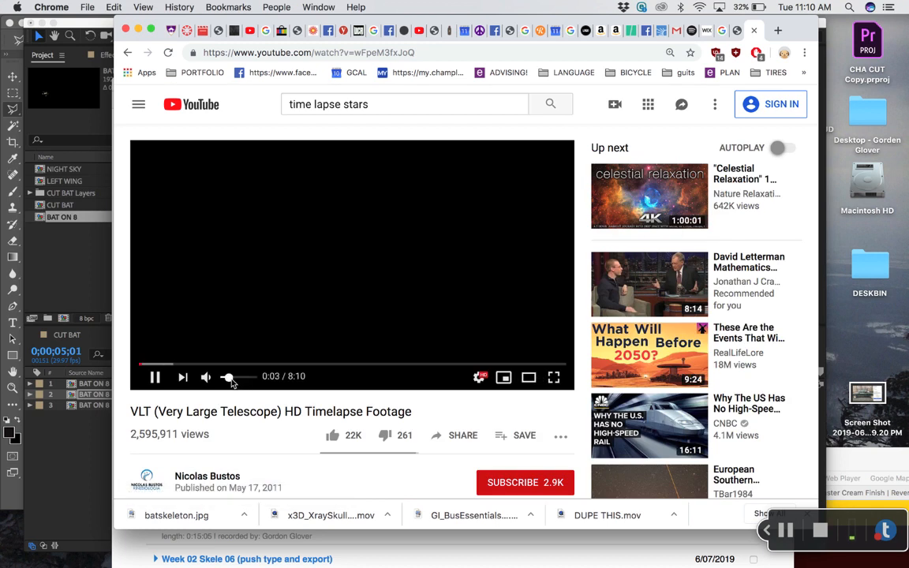
{"action": "left_click", "coordinate": [209, 365]}
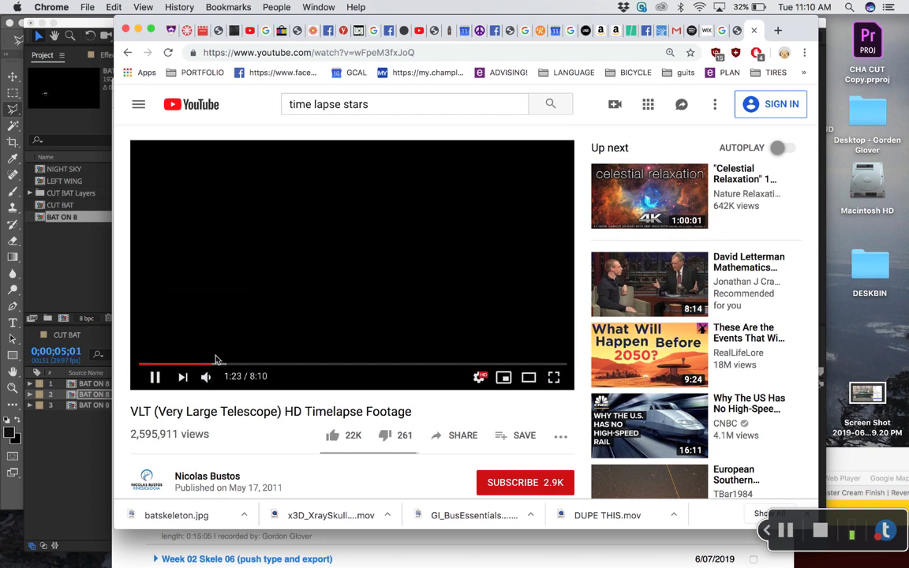
{"action": "left_click", "coordinate": [228, 364]}
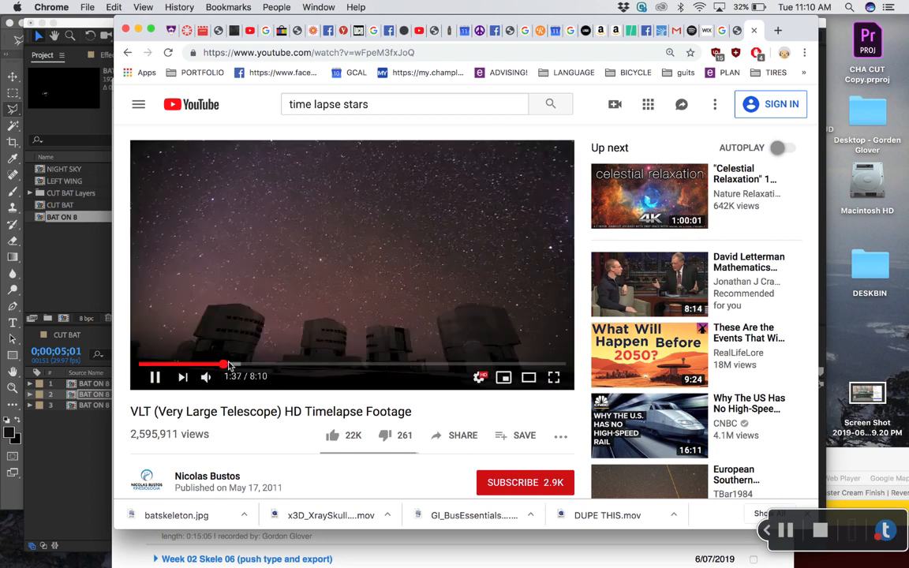
{"action": "left_click", "coordinate": [278, 365]}
{"action": "left_click", "coordinate": [312, 365]}
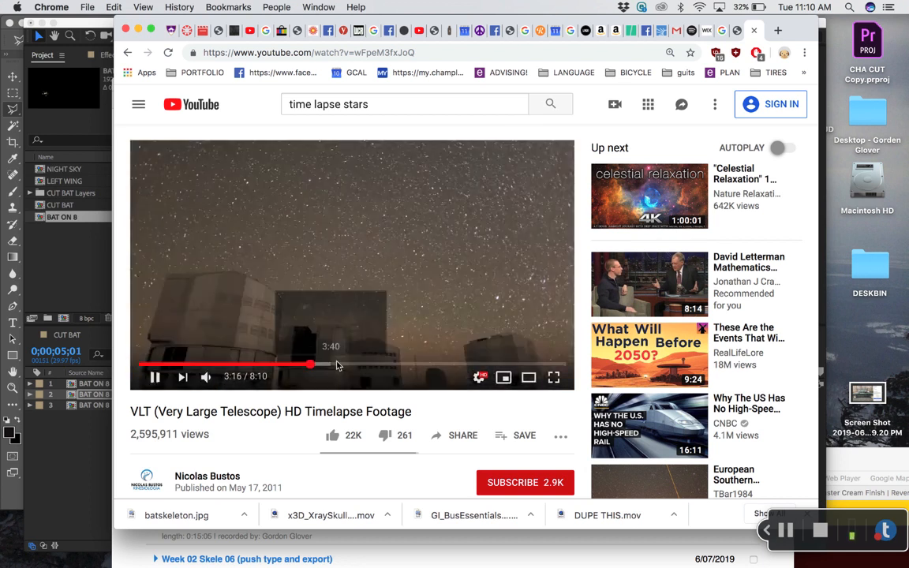
{"action": "left_click", "coordinate": [332, 365]}
{"action": "left_click", "coordinate": [367, 365]}
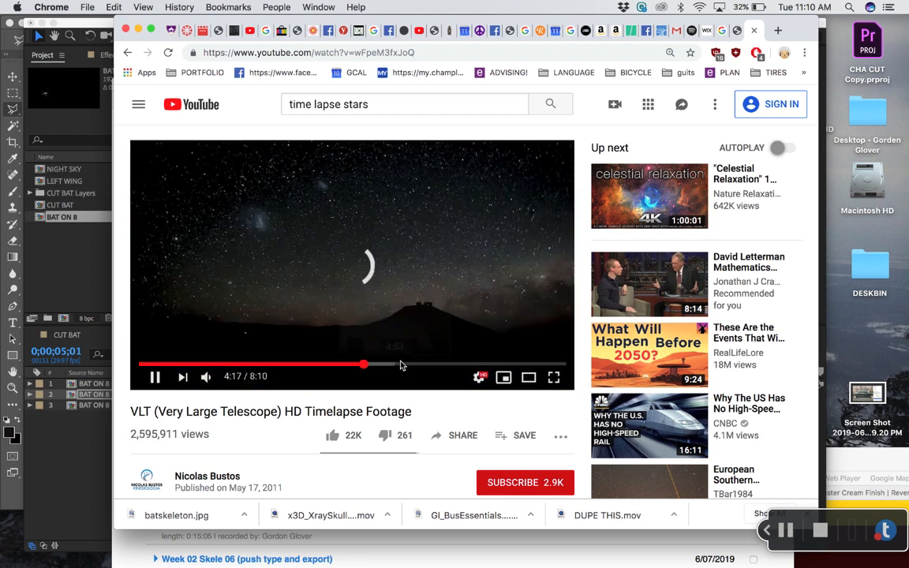
{"action": "left_click", "coordinate": [403, 364]}
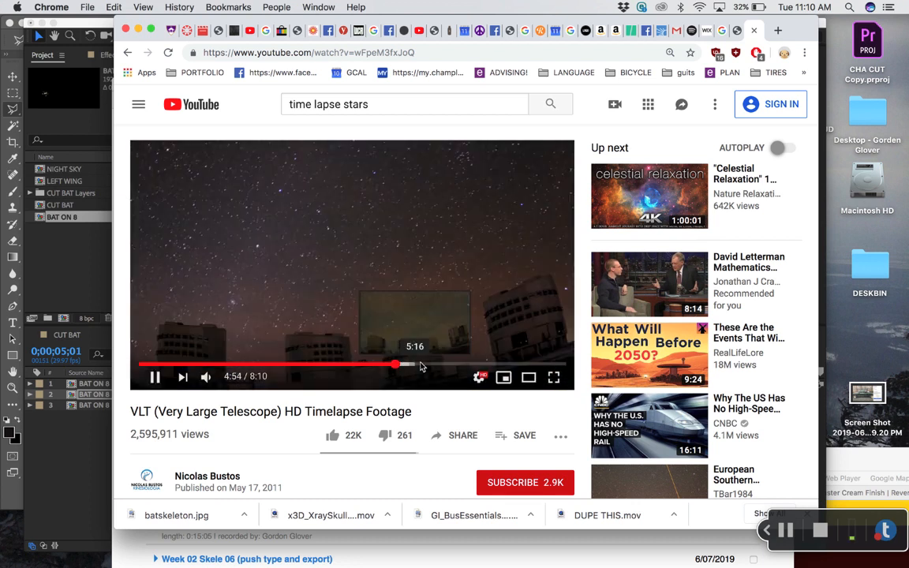
{"action": "left_click", "coordinate": [442, 364]}
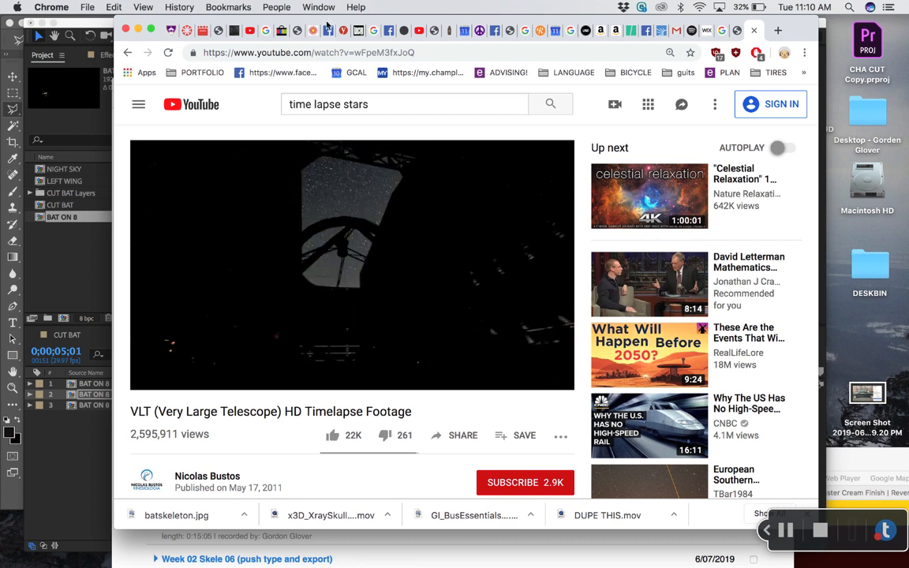
Copy the video's web address, open savefrom.net in a new tab and submit the link there
{"action": "left_click", "coordinate": [394, 54]}
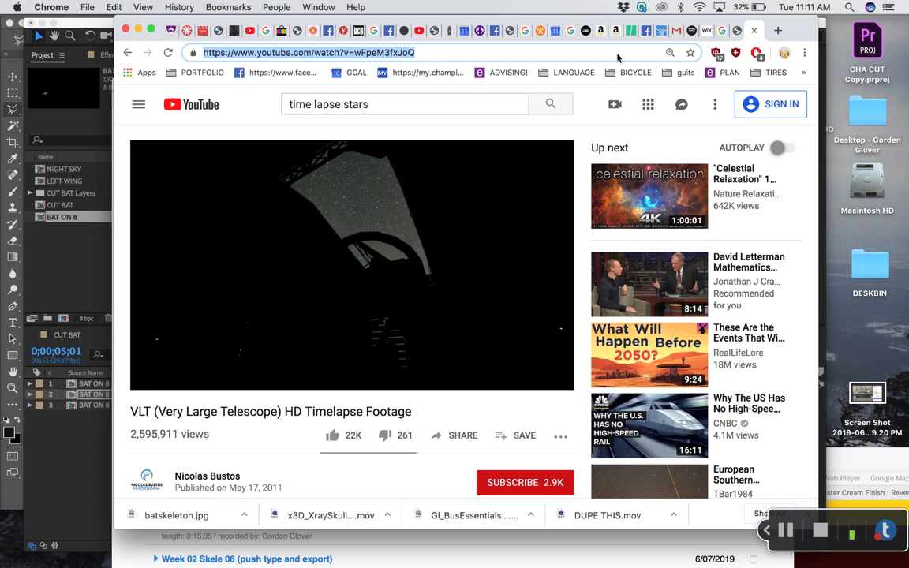
{"action": "left_click", "coordinate": [778, 33]}
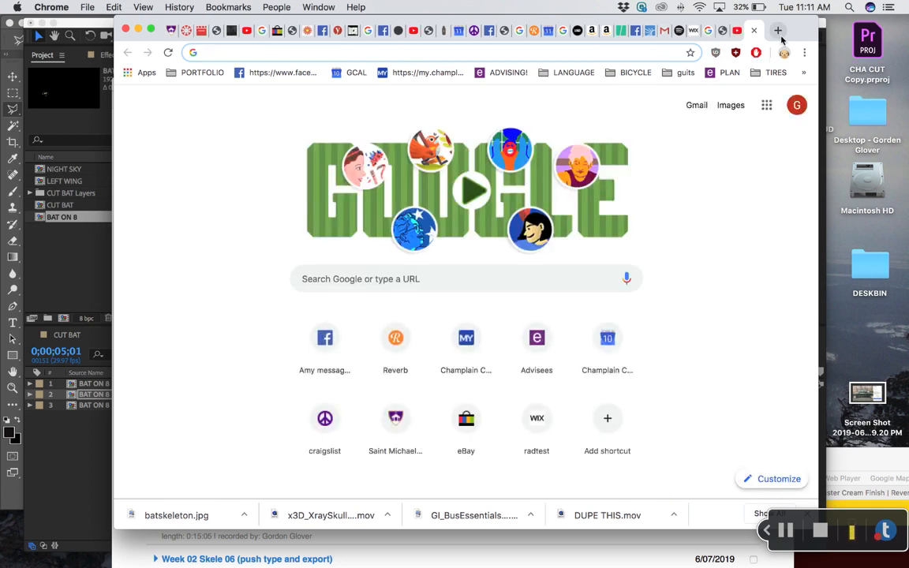
{"action": "type", "text": "savefrom.net"}
{"action": "key", "text": "Return"}
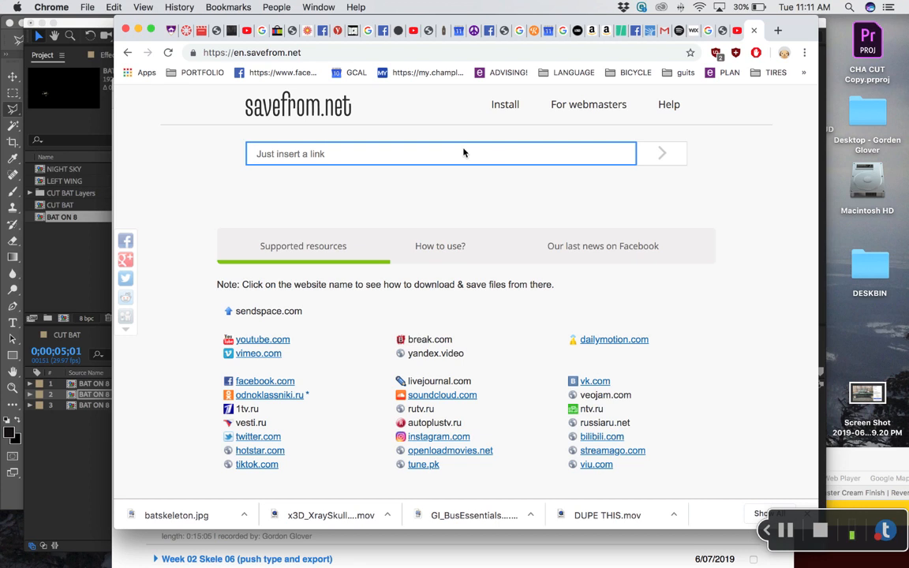
{"action": "type", "text": "https://www.youtube.com/watch?v=wFpeM3fxJoC"}
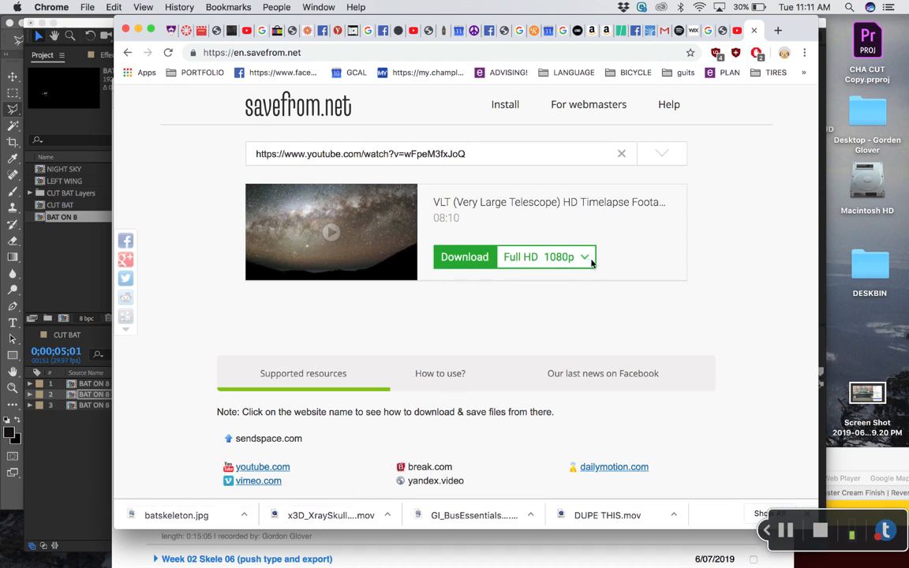
Try to download the timelapse video in Full HD 1080p
{"action": "left_click", "coordinate": [592, 259]}
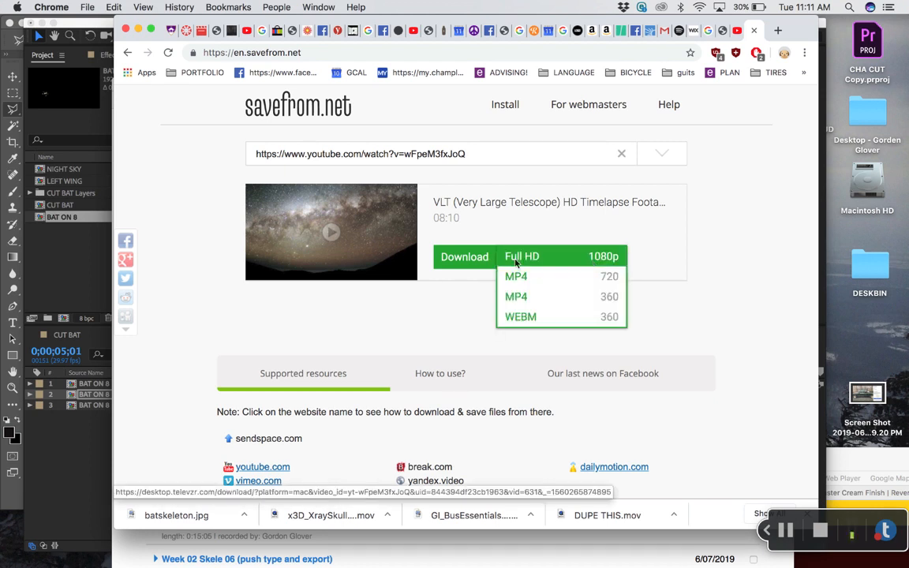
{"action": "left_click", "coordinate": [473, 235]}
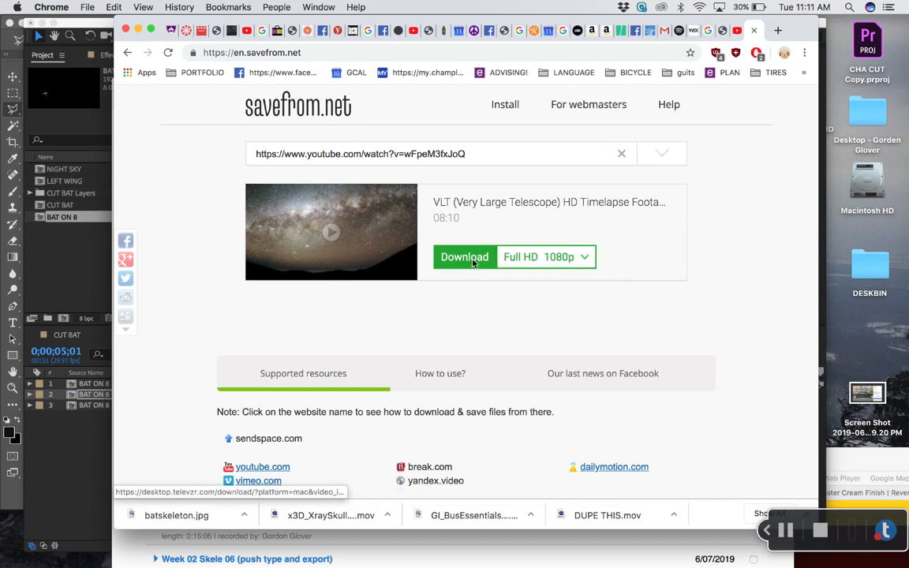
{"action": "left_click", "coordinate": [473, 263]}
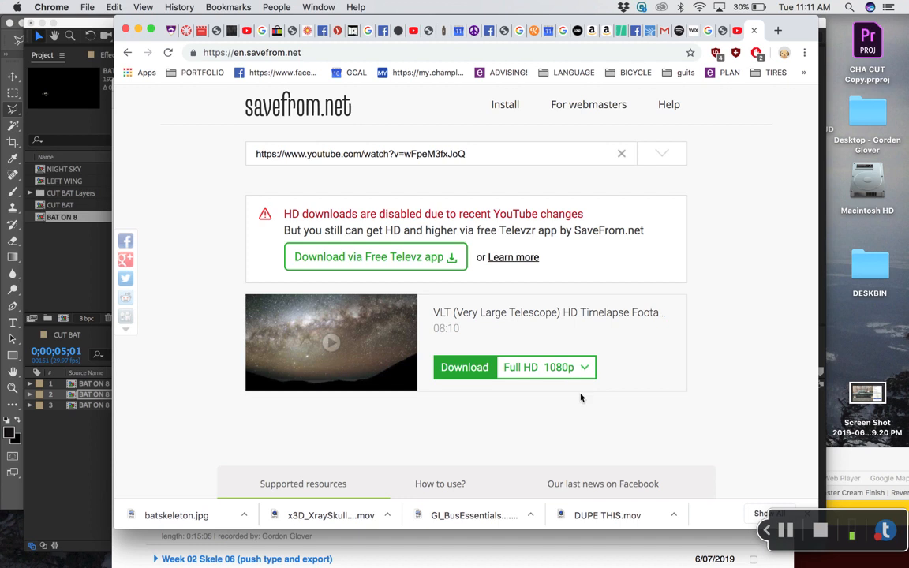
Download the timelapse video as MP4 720
{"action": "left_click", "coordinate": [590, 369]}
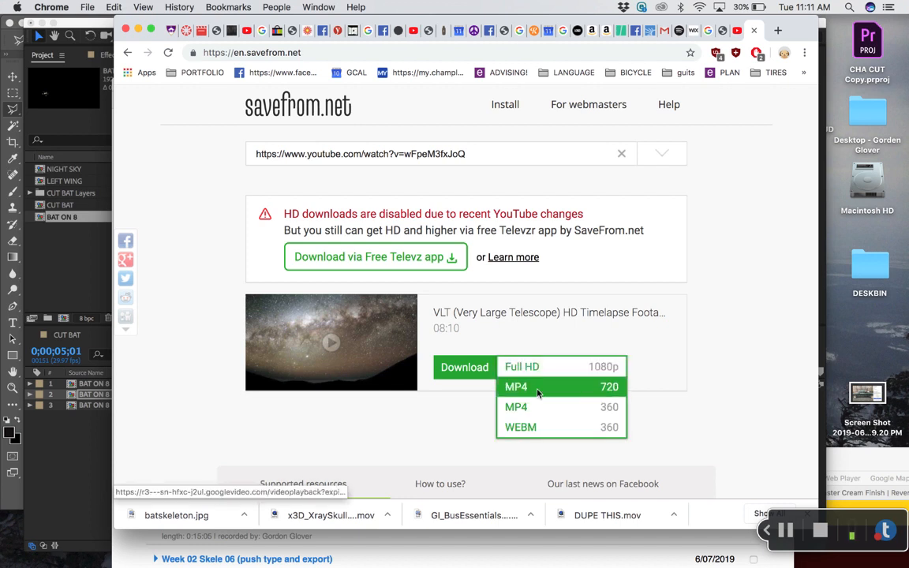
{"action": "left_click", "coordinate": [615, 390]}
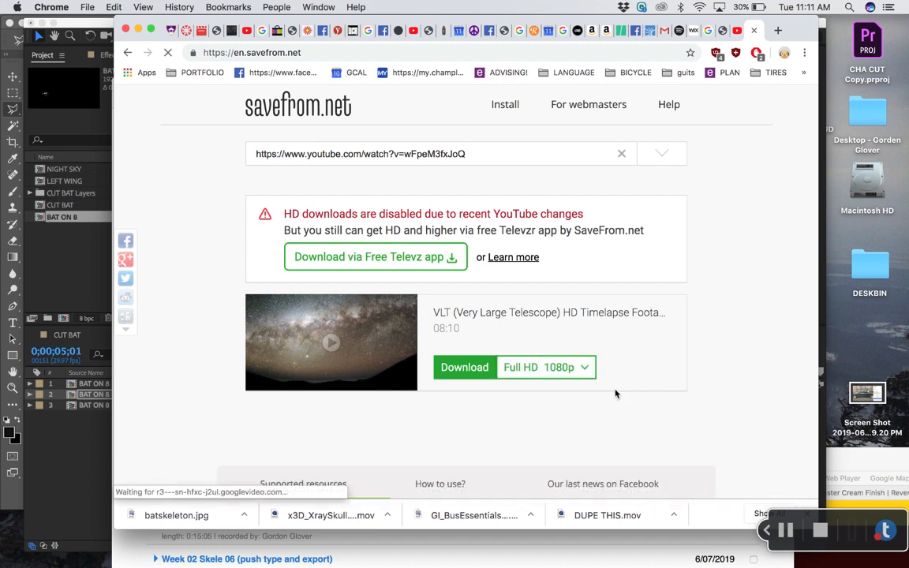
{"action": "scroll", "coordinate": [615, 393], "scroll_direction": "down", "scroll_amount": 3}
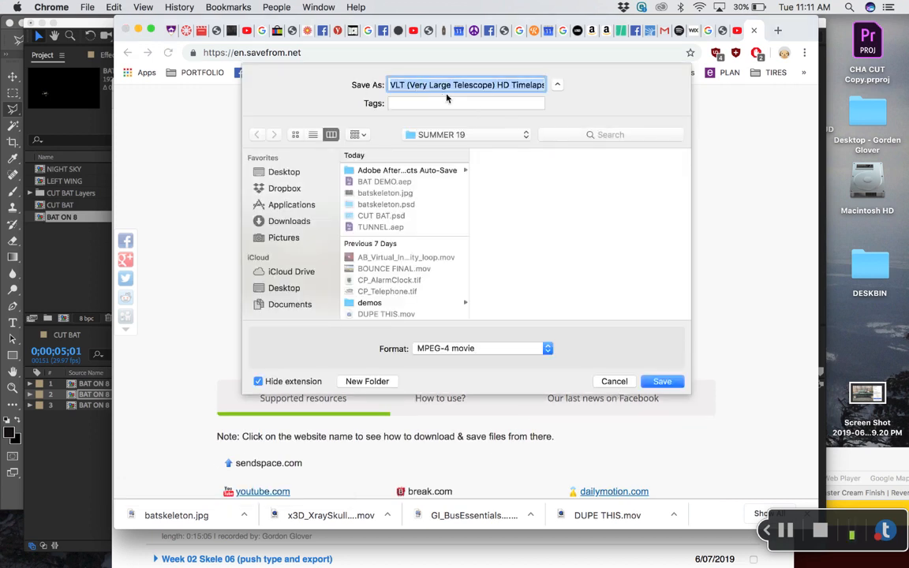
Make the file extension visible in the name and save the VLT timelapse MP4 to the SUMMER 19 folder
{"action": "key", "text": "Right"}
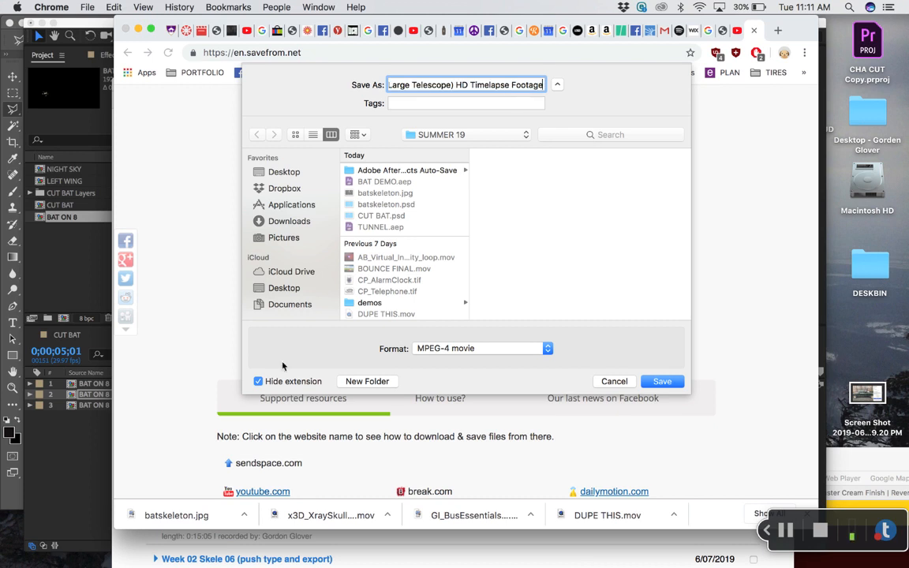
{"action": "left_click", "coordinate": [259, 381]}
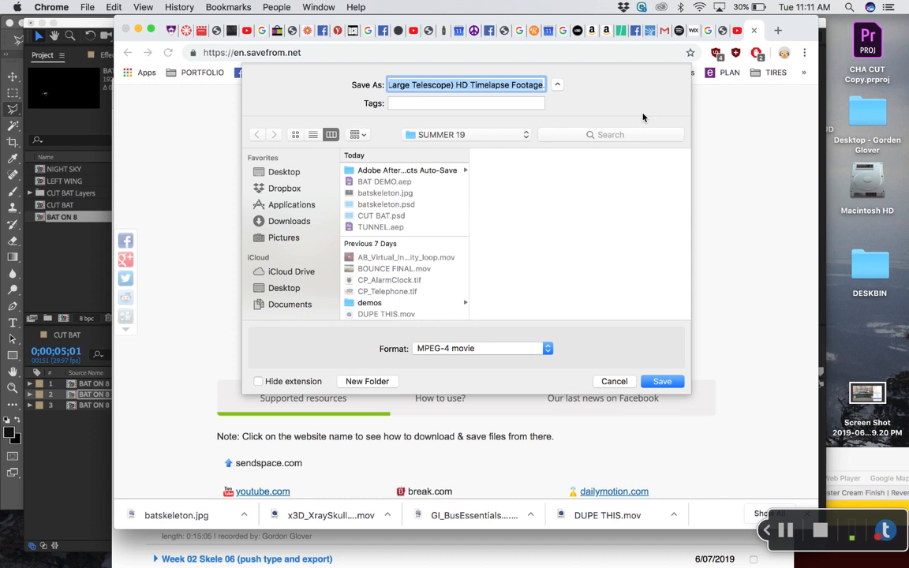
{"action": "key", "text": "Right"}
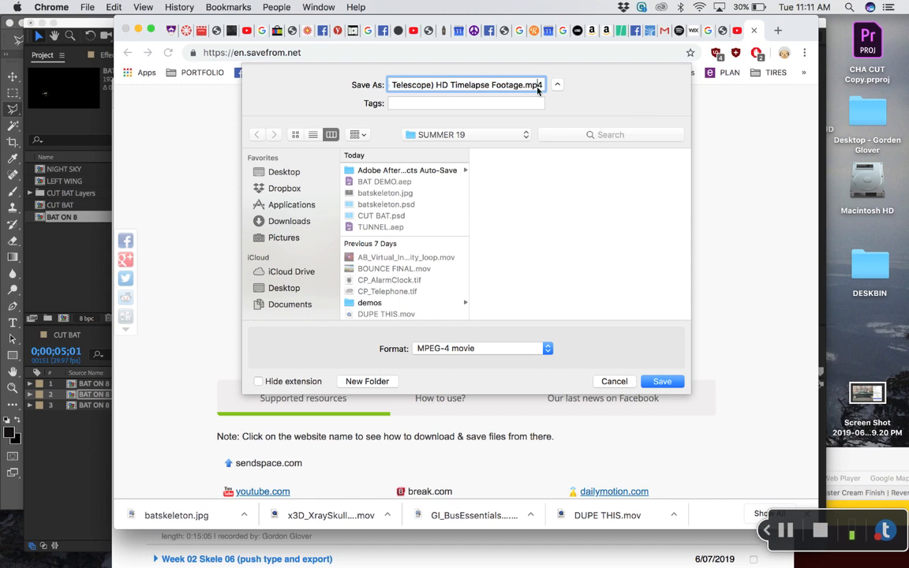
{"action": "left_click", "coordinate": [662, 382]}
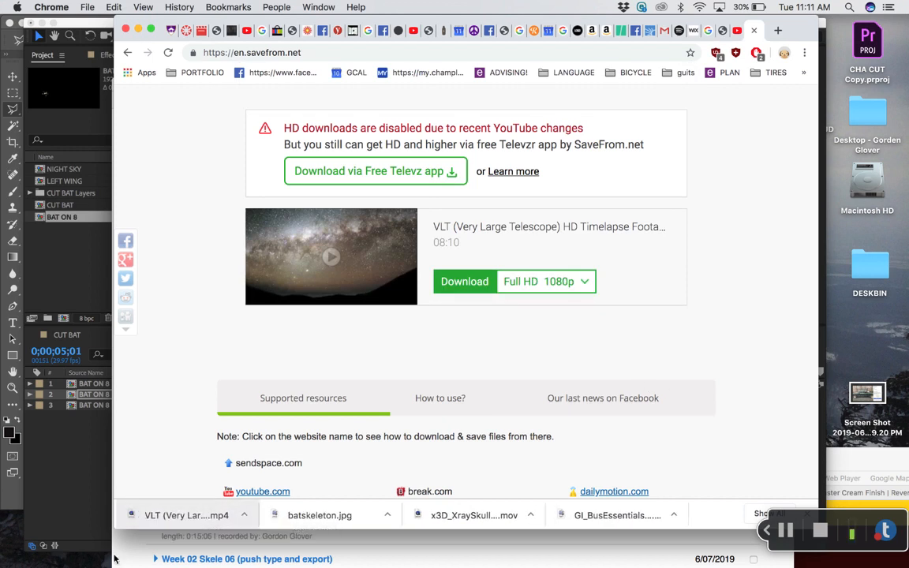
Switch to After Effects and import VLT (Very Large Telescope) HD Timelapse Footage.mp4 as footage
{"action": "mouse_move", "coordinate": [69, 566]}
{"action": "left_click", "coordinate": [83, 478]}
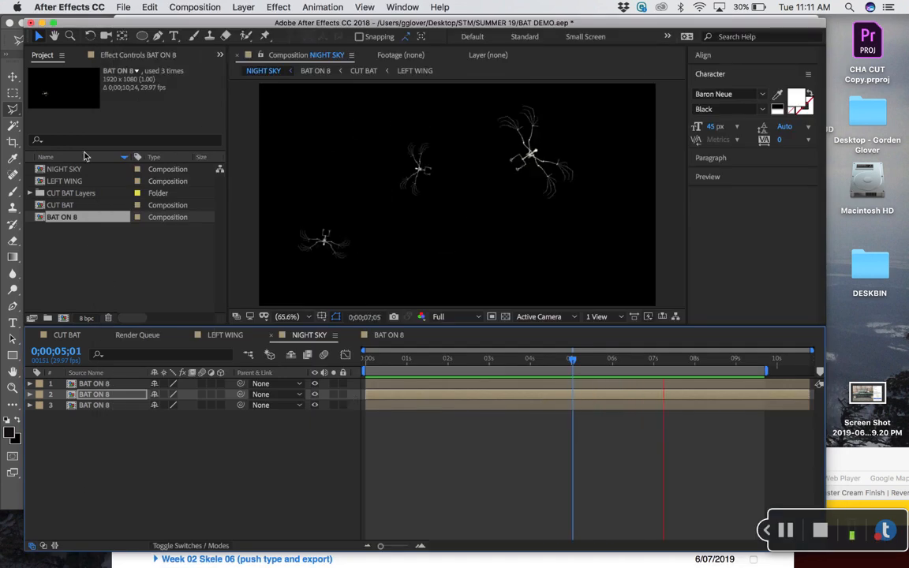
{"action": "left_click", "coordinate": [123, 7]}
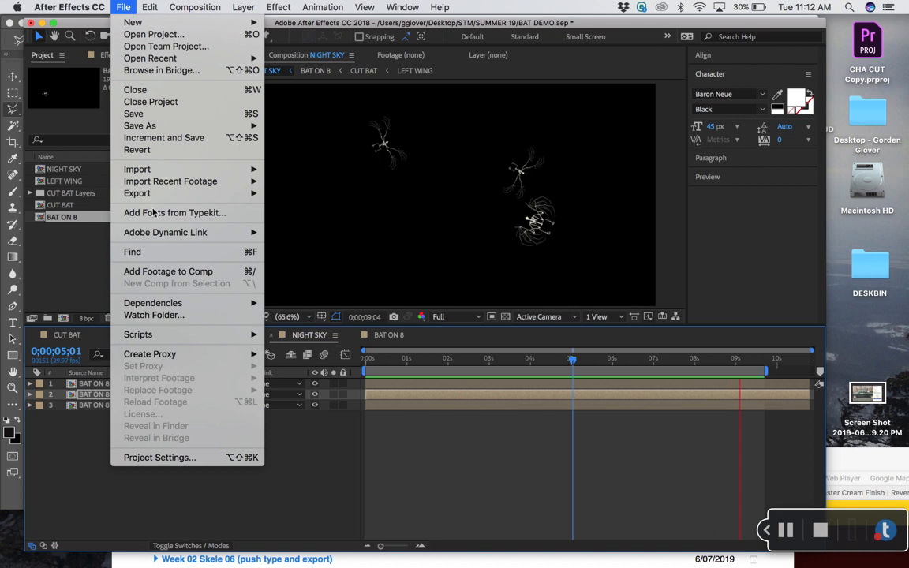
{"action": "mouse_move", "coordinate": [153, 171]}
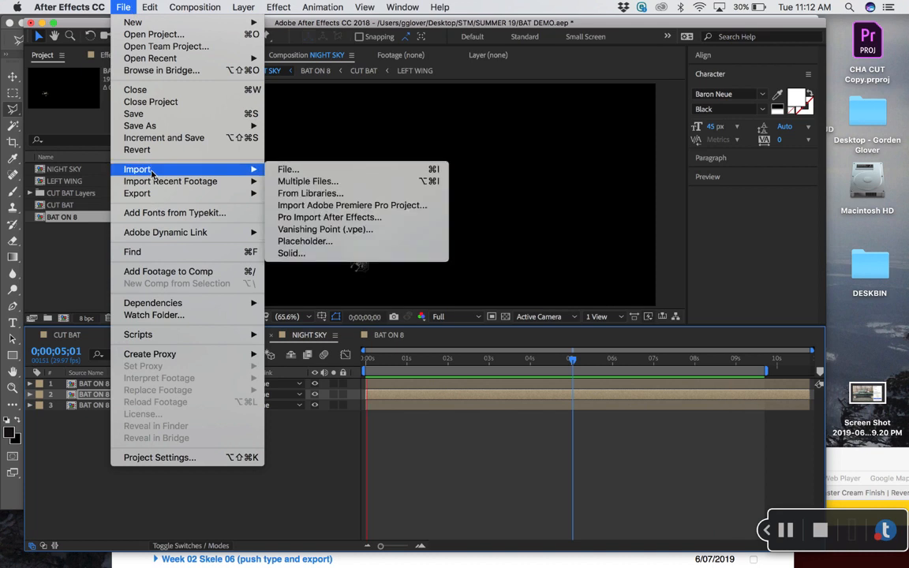
{"action": "left_click", "coordinate": [296, 171]}
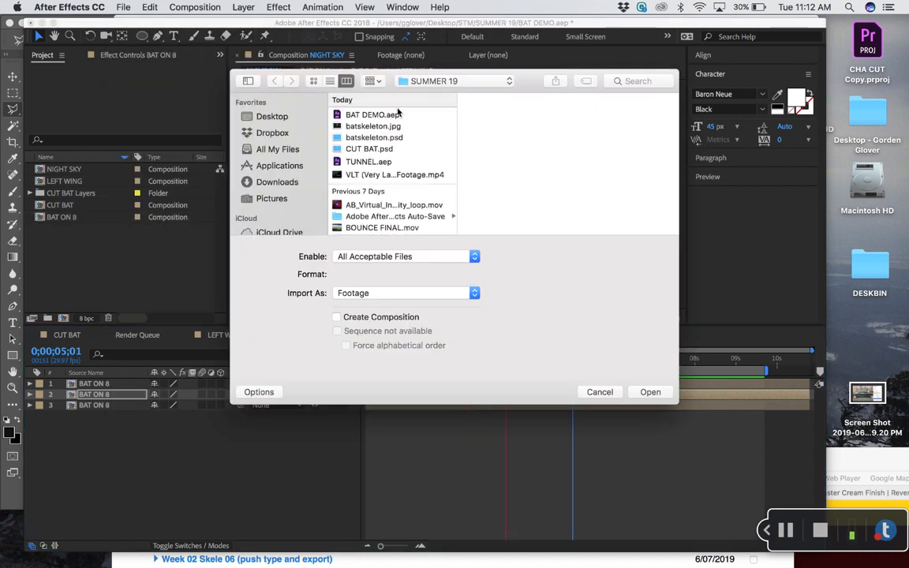
{"action": "left_click", "coordinate": [360, 175]}
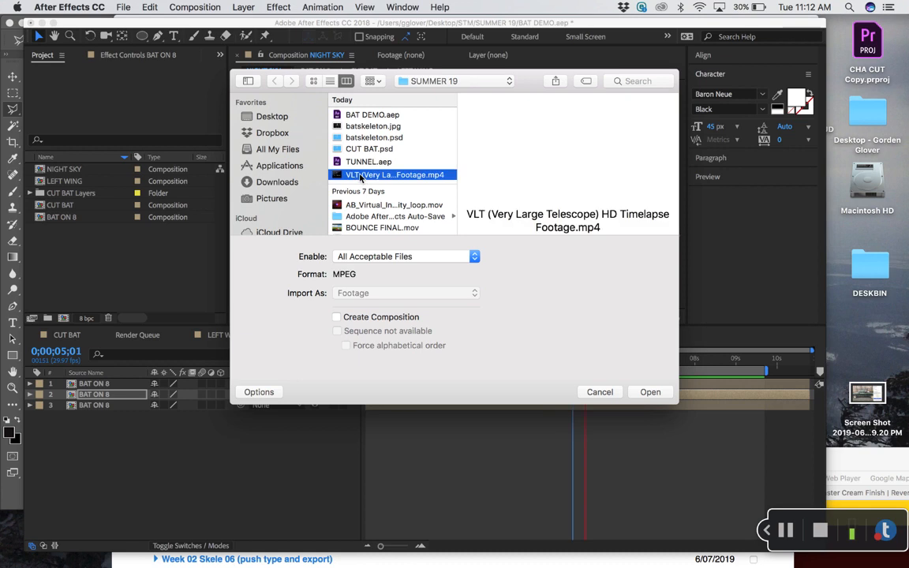
{"action": "left_click", "coordinate": [660, 395]}
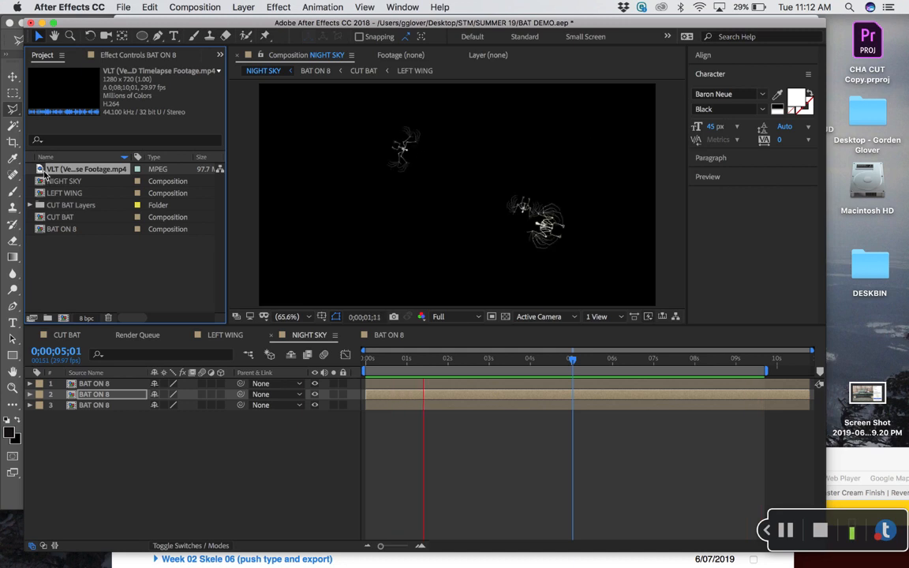
Place the VLT footage beneath the three BAT ON 8 layers in NIGHT SKY and stop the preview
{"action": "left_click_drag", "start_coordinate": [46, 174], "coordinate": [113, 420]}
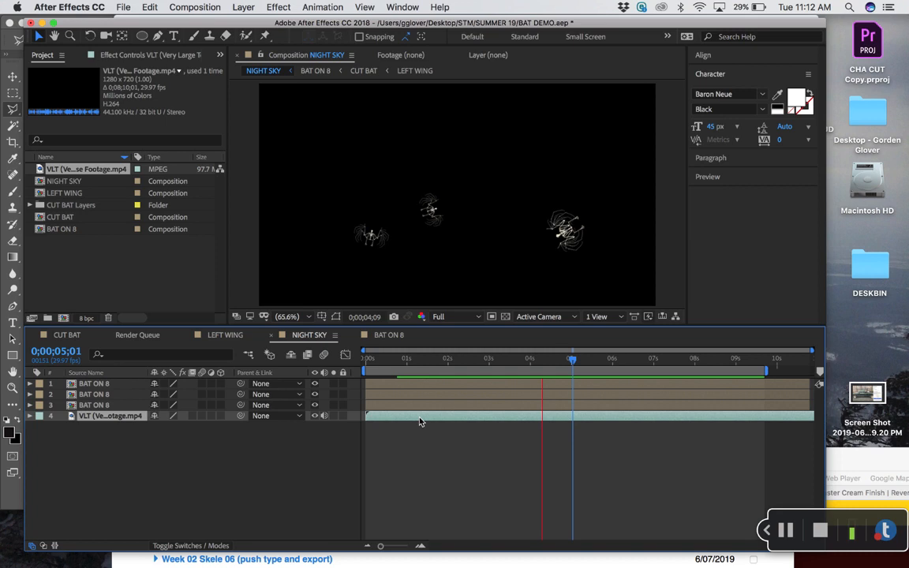
{"action": "key", "text": "space"}
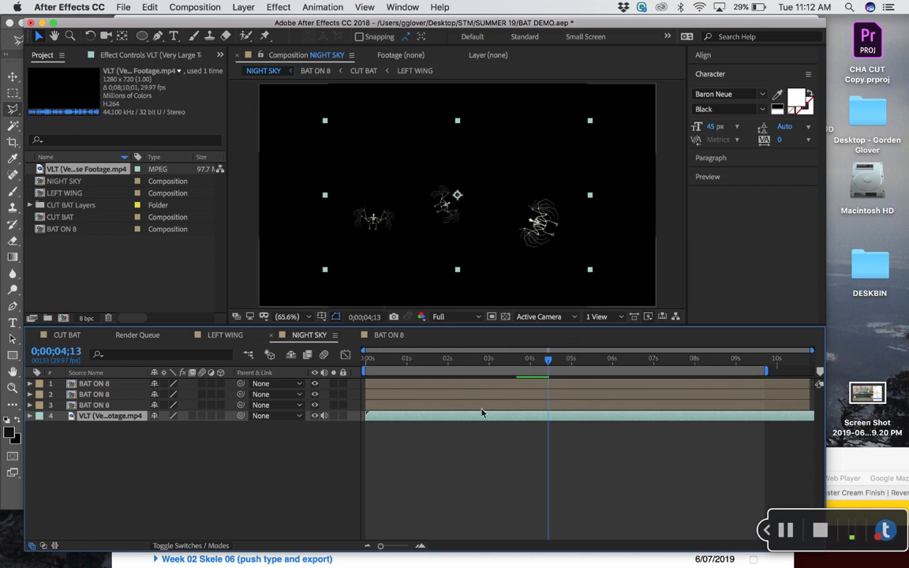
Open the VLT source footage in its own viewer and compare it with the NIGHT SKY composition view
{"action": "double_click", "coordinate": [43, 170]}
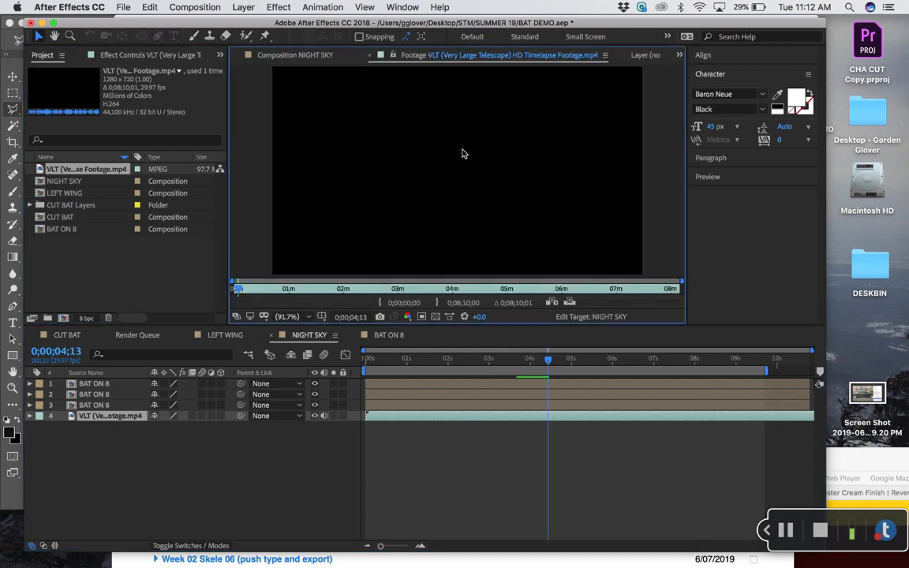
{"action": "left_click", "coordinate": [297, 54]}
{"action": "left_click", "coordinate": [438, 55]}
{"action": "left_click", "coordinate": [295, 55]}
{"action": "left_click", "coordinate": [435, 57]}
{"action": "left_click", "coordinate": [288, 54]}
{"action": "left_click", "coordinate": [438, 55]}
{"action": "left_click", "coordinate": [327, 56]}
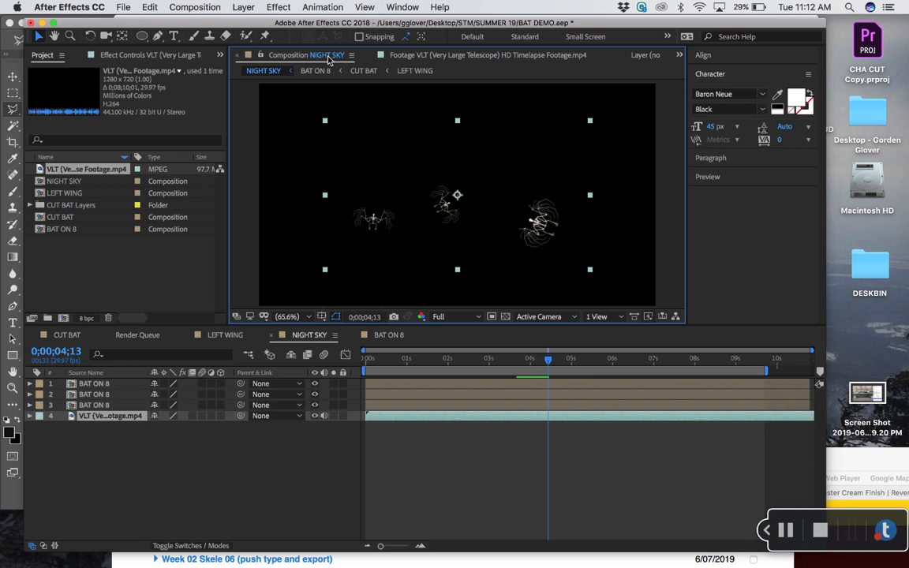
{"action": "left_click", "coordinate": [398, 57]}
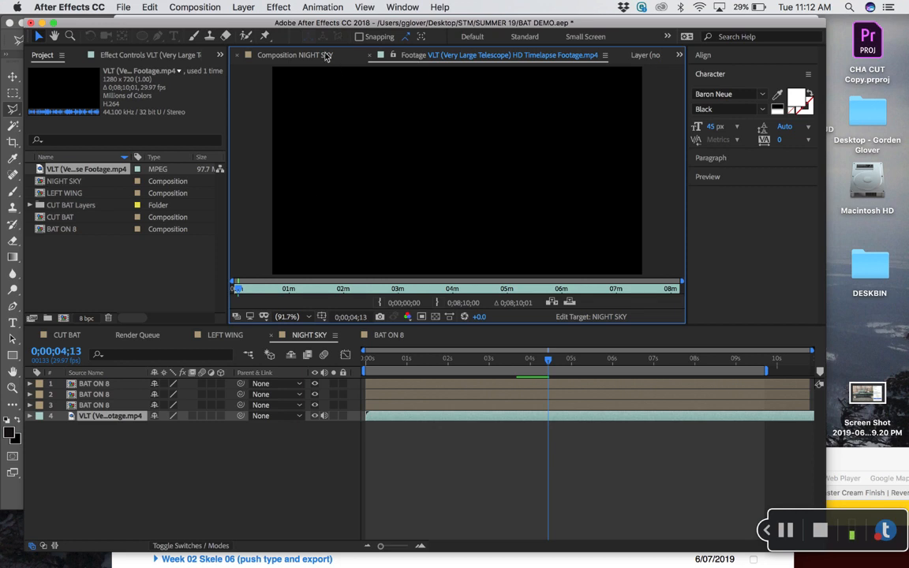
{"action": "left_click", "coordinate": [297, 55]}
{"action": "left_click", "coordinate": [411, 56]}
{"action": "left_click", "coordinate": [301, 57]}
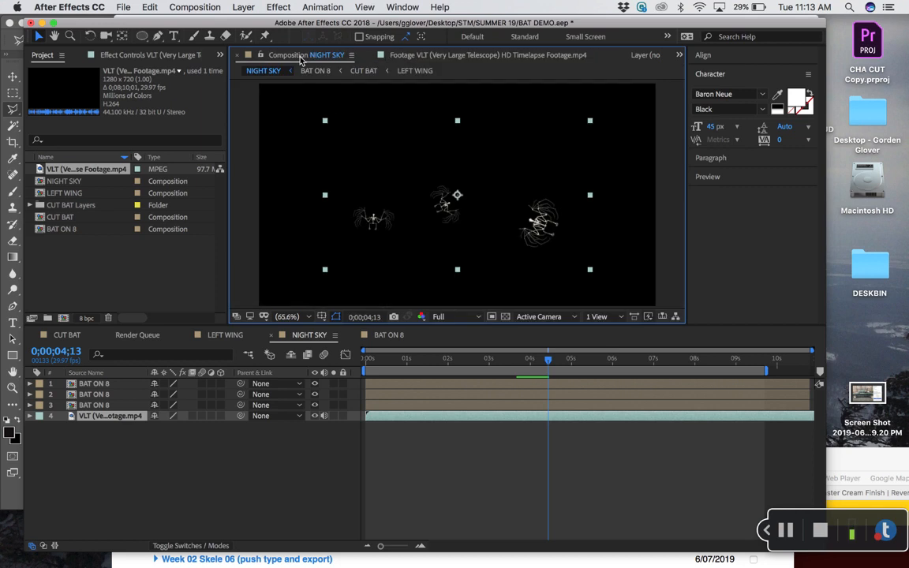
Scrub through the NIGHT SKY and BAT ON 8 timelines to examine how the composition view follows each one
{"action": "left_click_drag", "start_coordinate": [458, 360], "coordinate": [481, 363]}
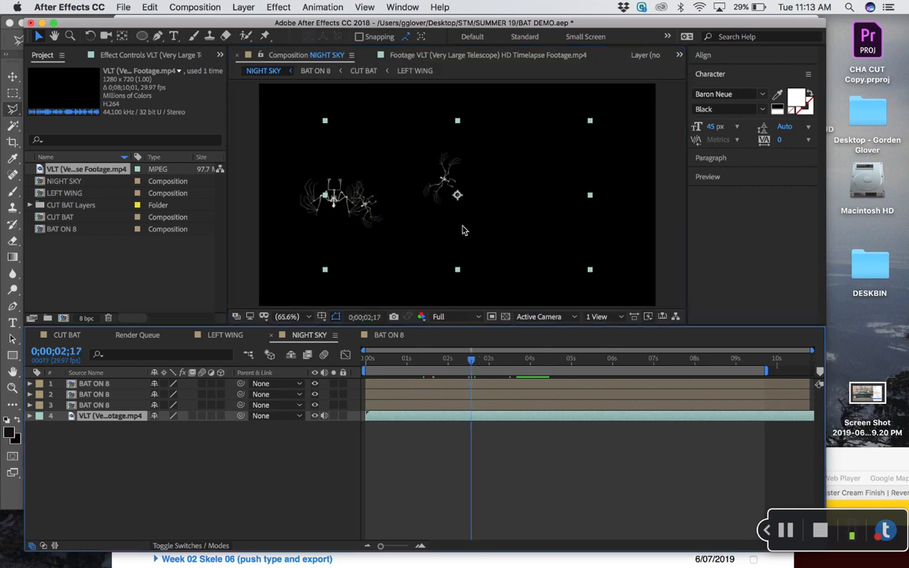
{"action": "left_click", "coordinate": [448, 57]}
{"action": "left_click", "coordinate": [475, 359]}
{"action": "left_click", "coordinate": [388, 335]}
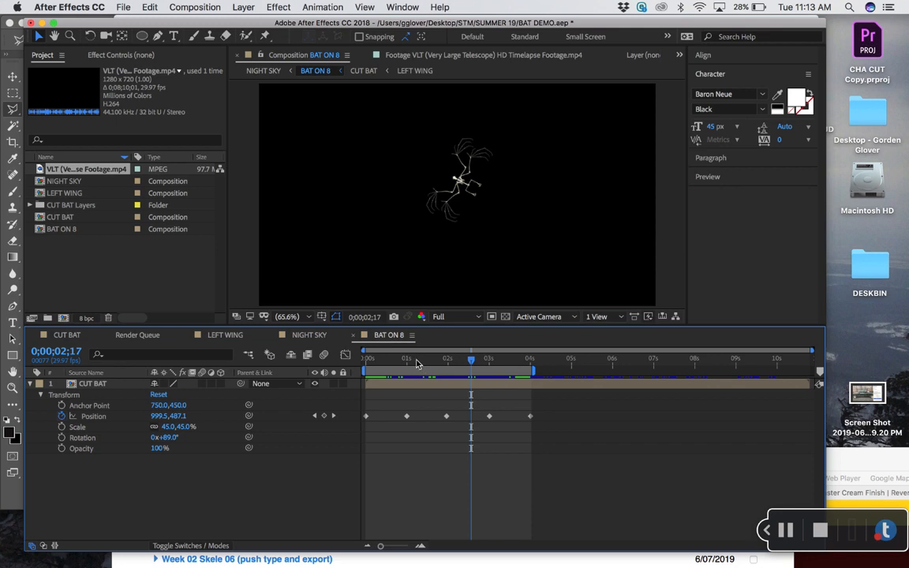
{"action": "mouse_move", "coordinate": [417, 363]}
{"action": "left_mouse_down"}
{"action": "mouse_move", "coordinate": [380, 361]}
{"action": "mouse_move", "coordinate": [433, 361]}
{"action": "left_mouse_up"}
Scrub the VLT source footage to 0;02;21;17 and set its in point there
{"action": "left_click", "coordinate": [417, 55]}
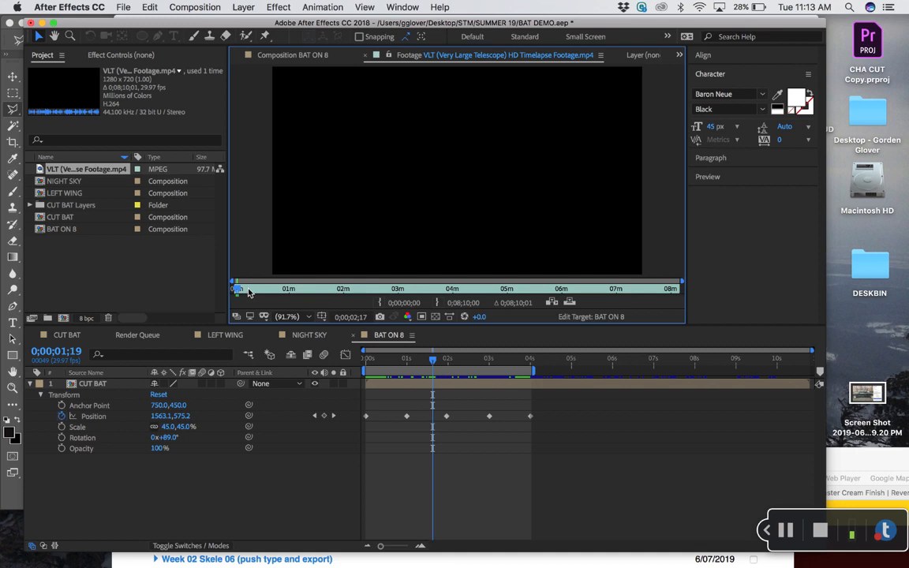
{"action": "left_click_drag", "start_coordinate": [248, 292], "coordinate": [369, 290]}
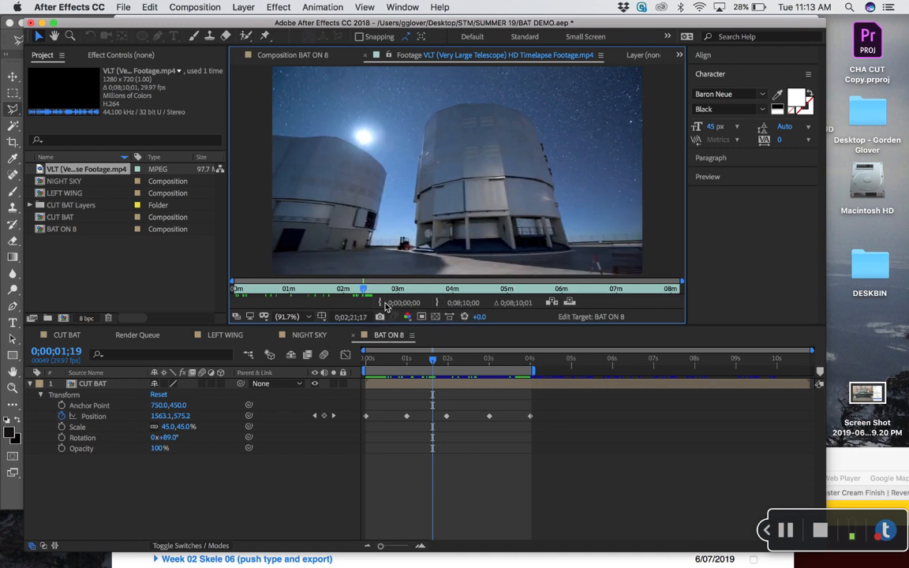
{"action": "left_click", "coordinate": [383, 303]}
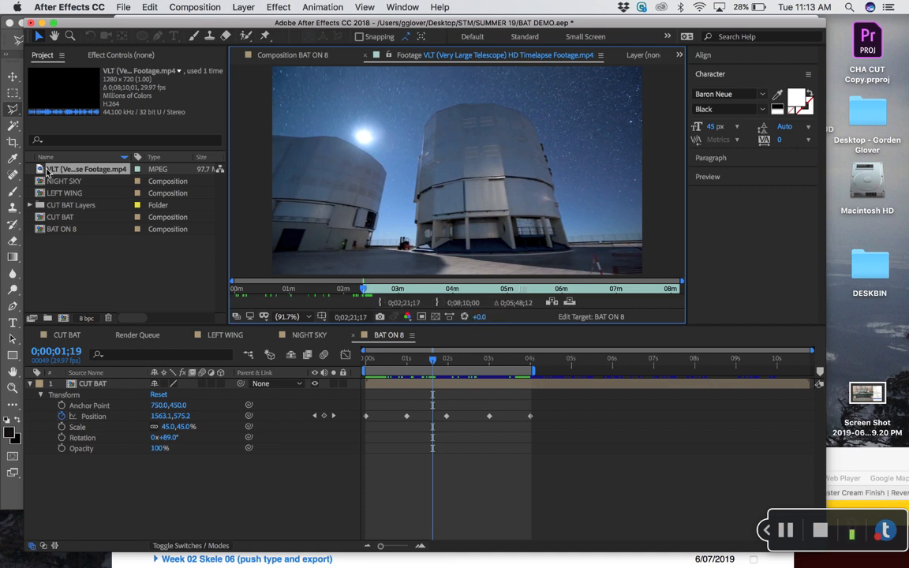
Replace the untrimmed VLT layer in NIGHT SKY with the trimmed footage, placed beneath the BAT ON 8 layers
{"action": "left_click", "coordinate": [309, 337]}
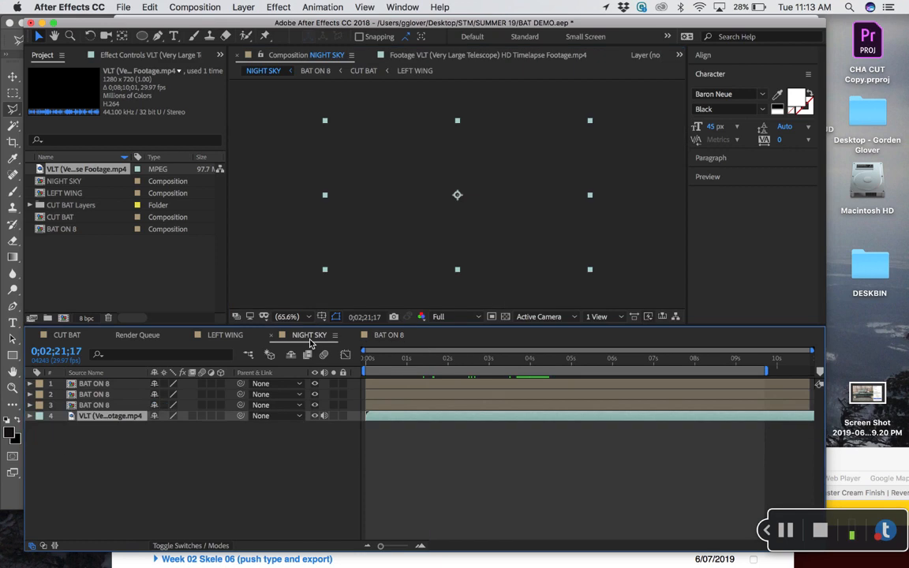
{"action": "left_click", "coordinate": [374, 360]}
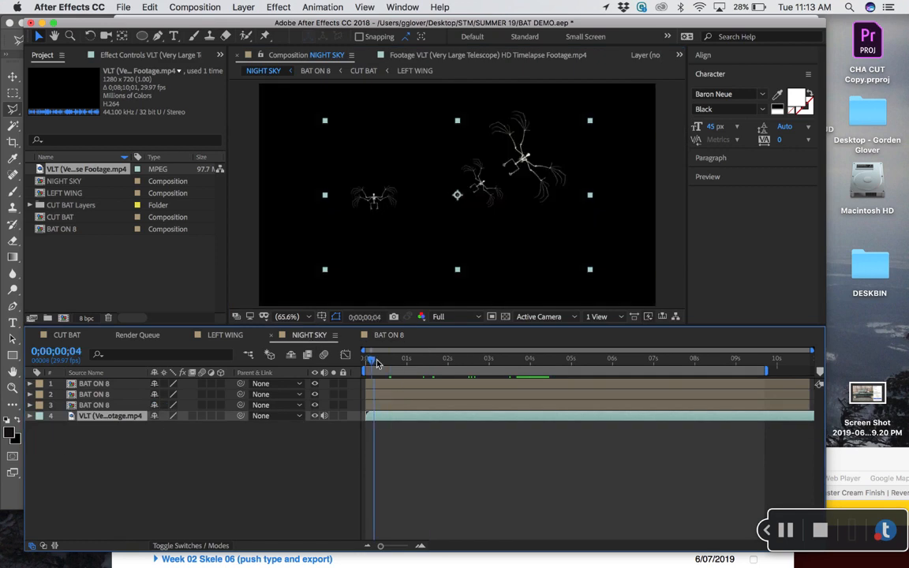
{"action": "left_click", "coordinate": [165, 451]}
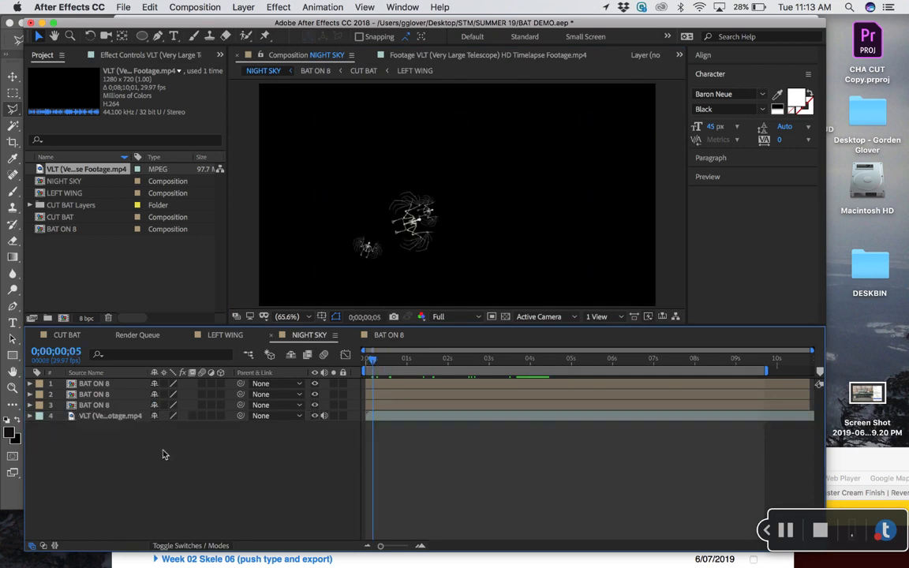
{"action": "left_click", "coordinate": [137, 418]}
{"action": "key", "text": "Delete"}
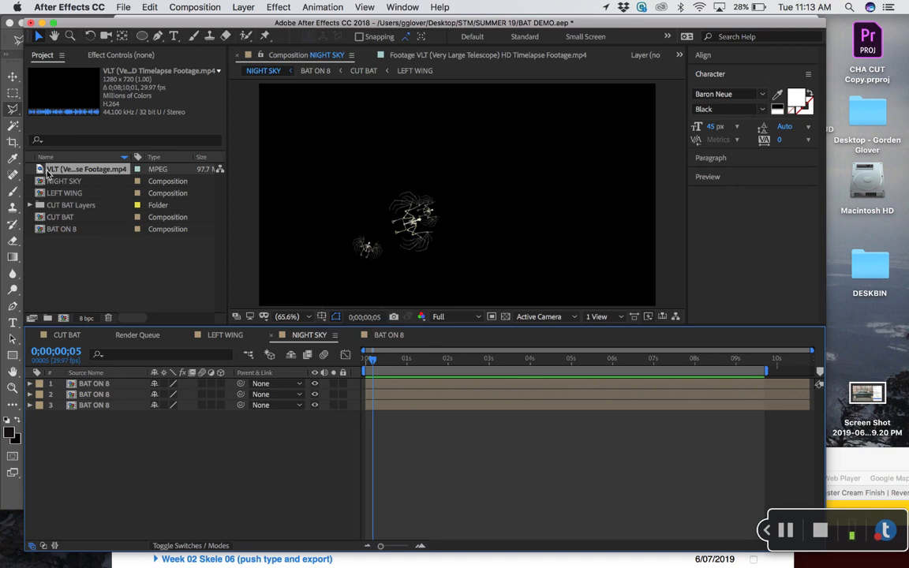
{"action": "left_click_drag", "start_coordinate": [47, 195], "coordinate": [98, 468]}
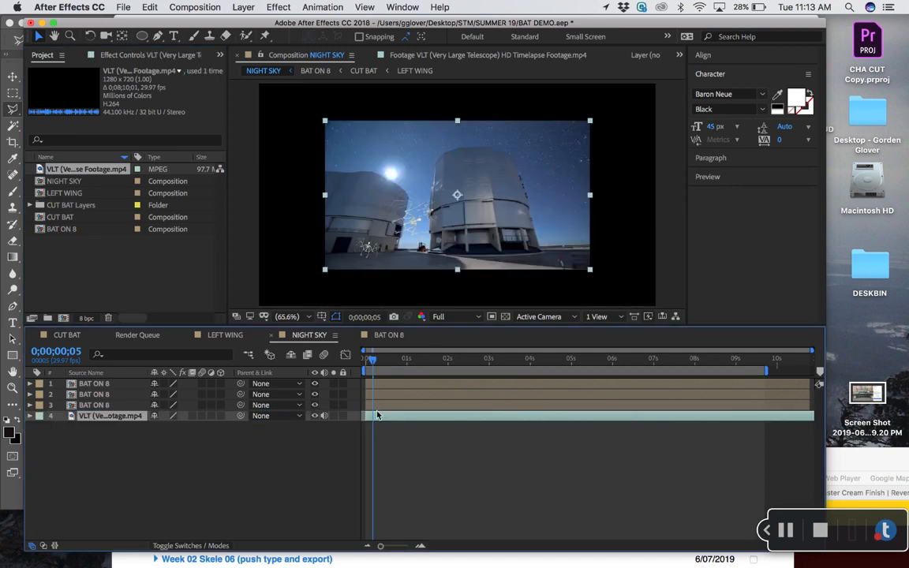
Shift the VLT layer in time so the Milky Way shot above the telescopes covers the composition, and preview it from the start
{"action": "left_click_drag", "start_coordinate": [375, 417], "coordinate": [369, 419]}
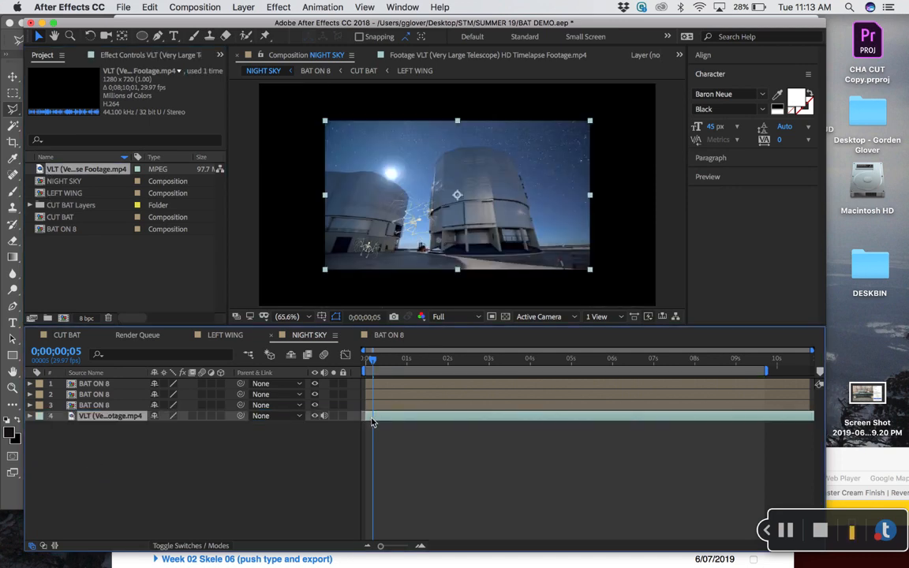
{"action": "left_click", "coordinate": [366, 361]}
{"action": "left_click_drag", "start_coordinate": [365, 361], "coordinate": [373, 360]}
{"action": "left_click_drag", "start_coordinate": [373, 418], "coordinate": [421, 421]}
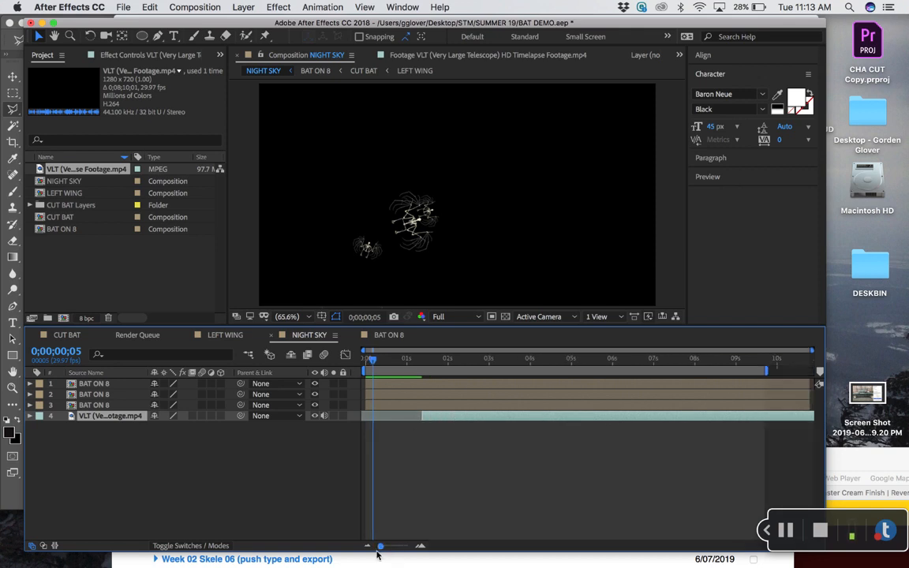
{"action": "left_click_drag", "start_coordinate": [397, 419], "coordinate": [592, 421]}
{"action": "left_click_drag", "start_coordinate": [383, 420], "coordinate": [598, 413]}
{"action": "left_click_drag", "start_coordinate": [475, 418], "coordinate": [412, 419]}
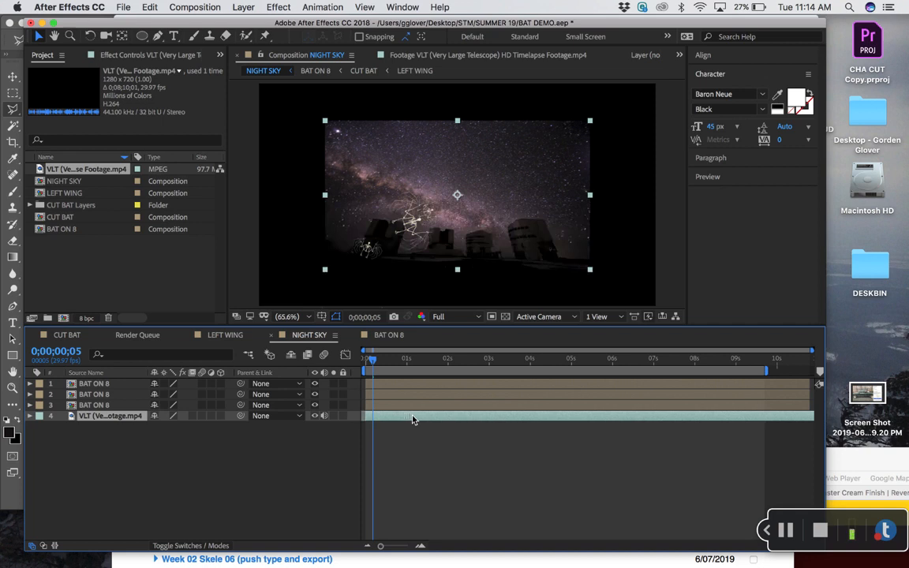
{"action": "left_click", "coordinate": [366, 360]}
{"action": "key", "text": "space"}
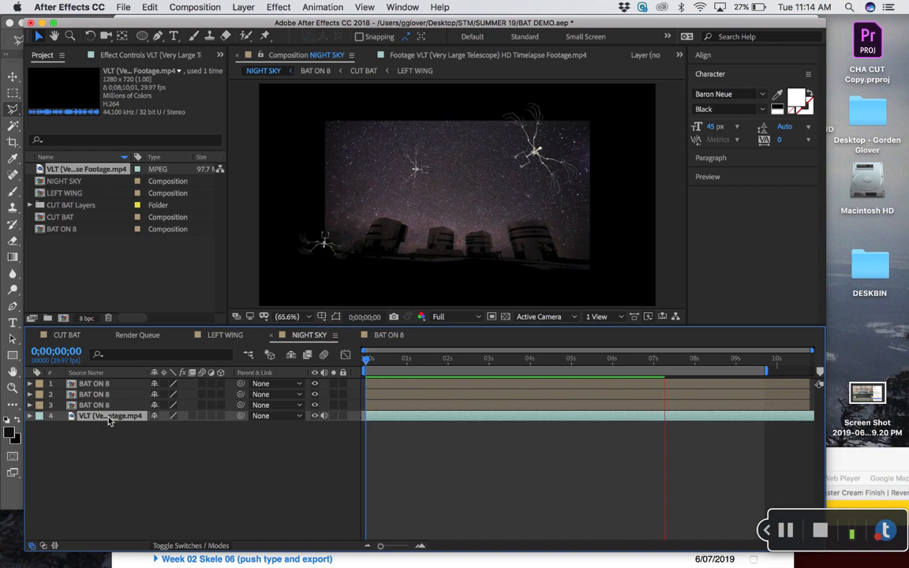
Scale the VLT footage layer to 155% so it fills the composition frame, and preview it from 0;00;00;06
{"action": "key", "text": "s"}
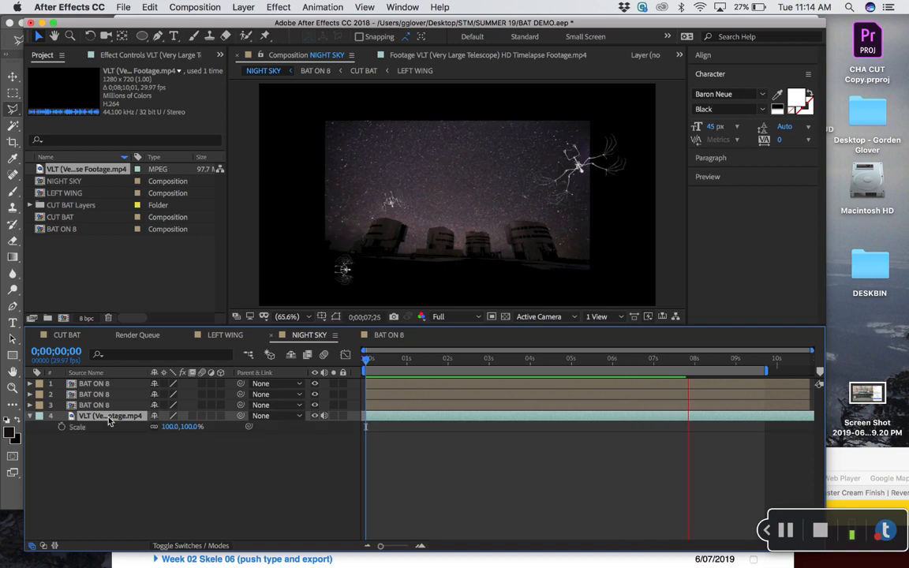
{"action": "left_click", "coordinate": [169, 427]}
{"action": "type", "text": "132"}
{"action": "key", "text": "Return"}
{"action": "left_click", "coordinate": [213, 469]}
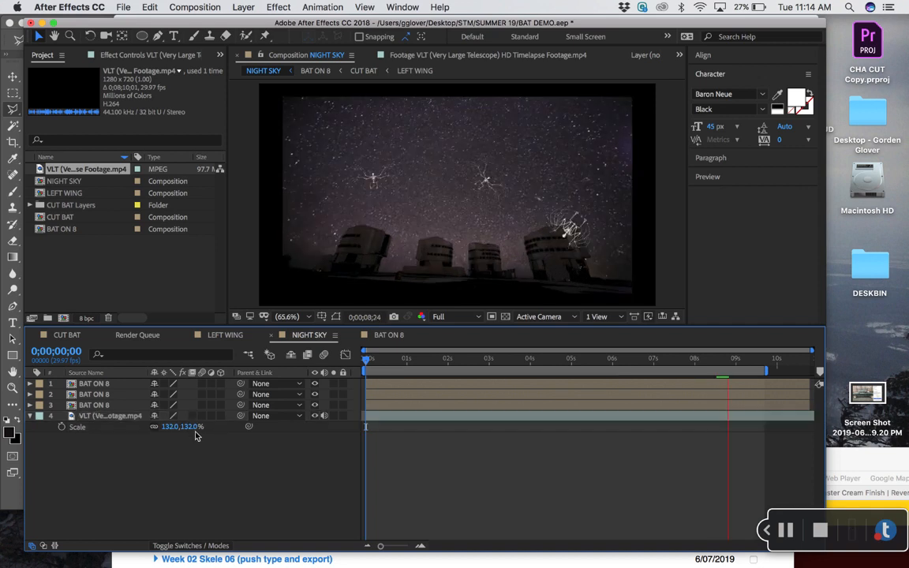
{"action": "left_click_drag", "start_coordinate": [192, 427], "coordinate": [208, 428]}
{"action": "key", "text": "space"}
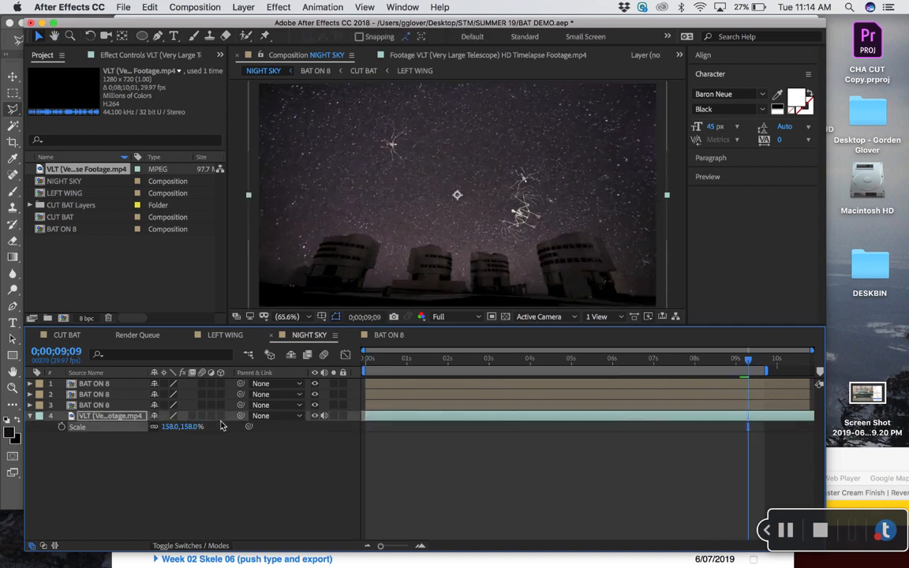
{"action": "left_click", "coordinate": [201, 427]}
{"action": "type", "text": "181"}
{"action": "key", "text": "Return"}
{"action": "left_click_drag", "start_coordinate": [209, 431], "coordinate": [189, 429]}
{"action": "left_click", "coordinate": [374, 360]}
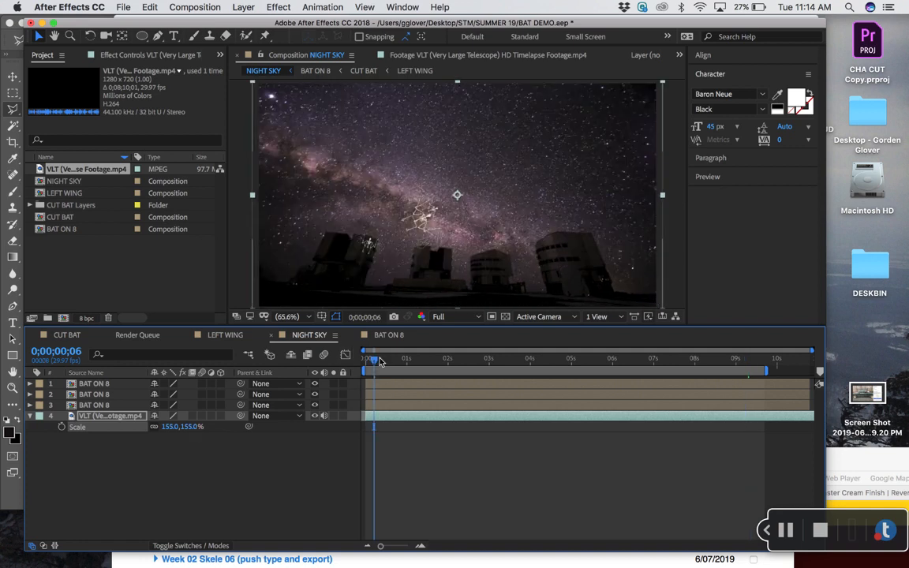
{"action": "key", "text": "space"}
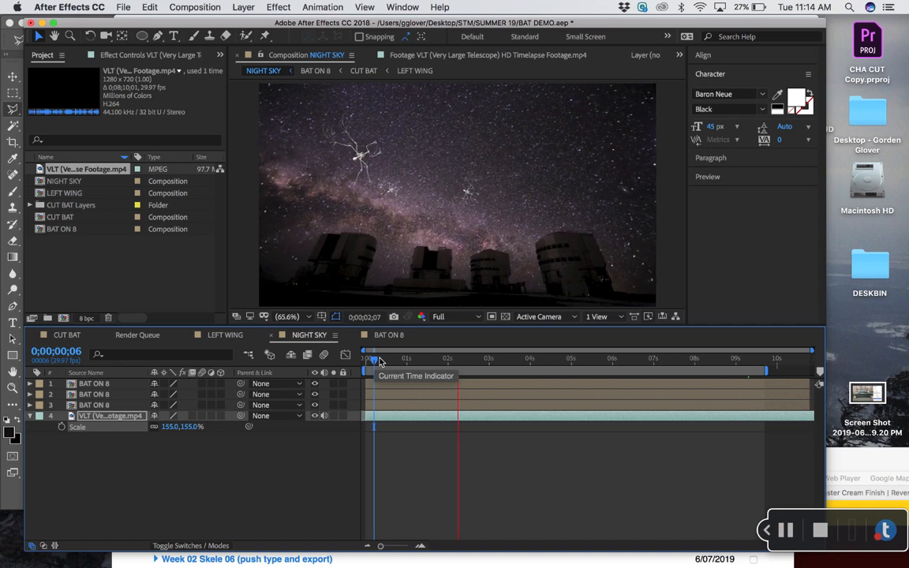
Stop the preview, check the bat's flight in BAT ON 8 at 0;00;03;11, and return to the NIGHT SKY composition
{"action": "key", "text": "space"}
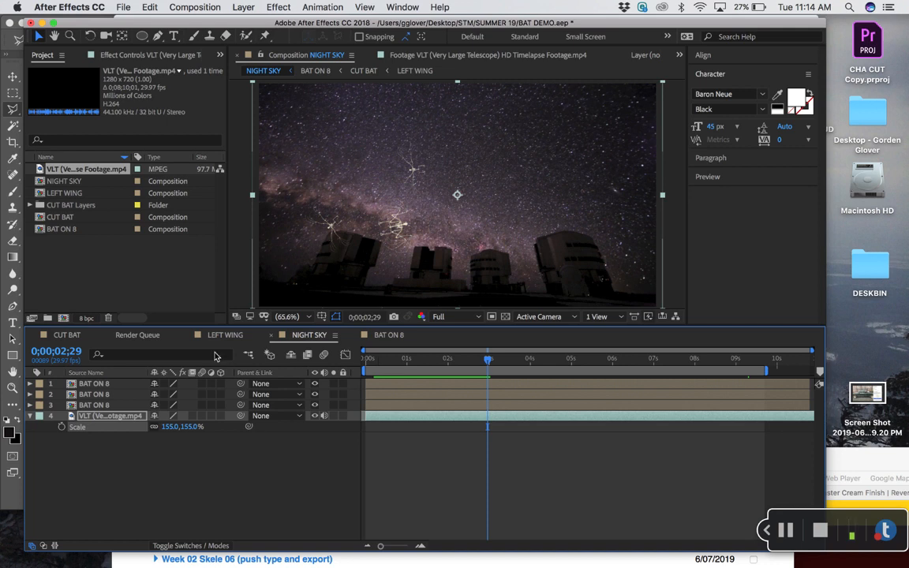
{"action": "left_click", "coordinate": [389, 335]}
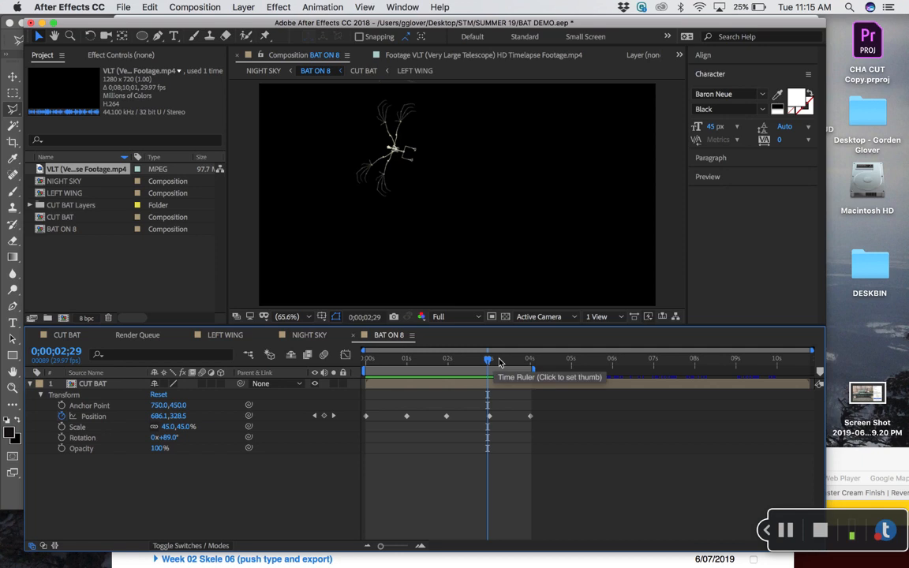
{"action": "mouse_move", "coordinate": [498, 362]}
{"action": "left_mouse_down"}
{"action": "mouse_move", "coordinate": [453, 362]}
{"action": "mouse_move", "coordinate": [504, 362]}
{"action": "left_mouse_up"}
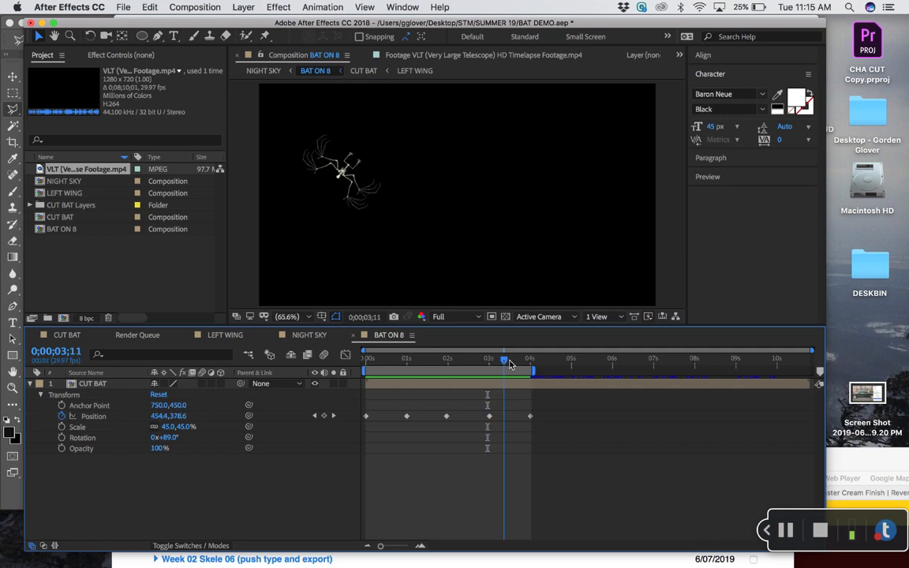
{"action": "left_click", "coordinate": [316, 336]}
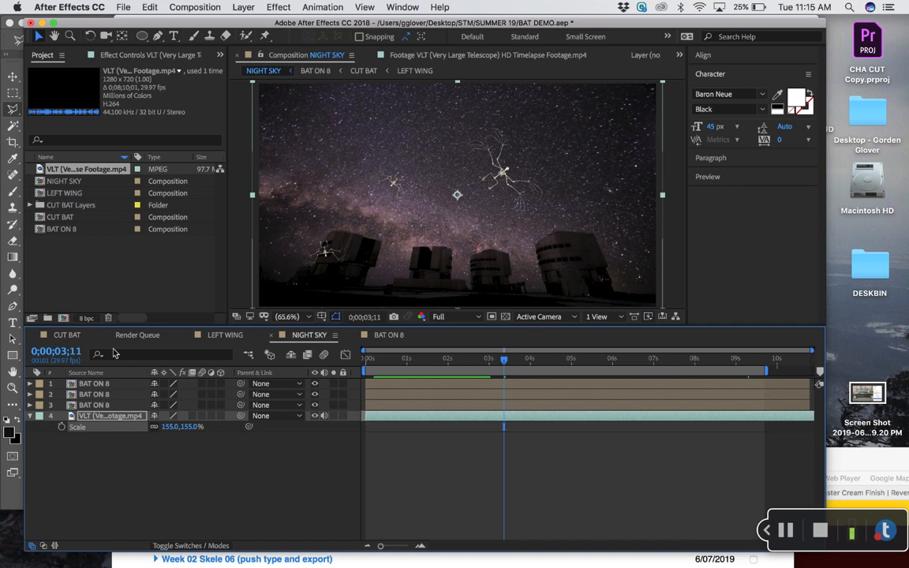
In the CUT BAT composition, check the BODY layer's visibility and open its original artwork in Photoshop for editing
{"action": "left_click", "coordinate": [68, 334]}
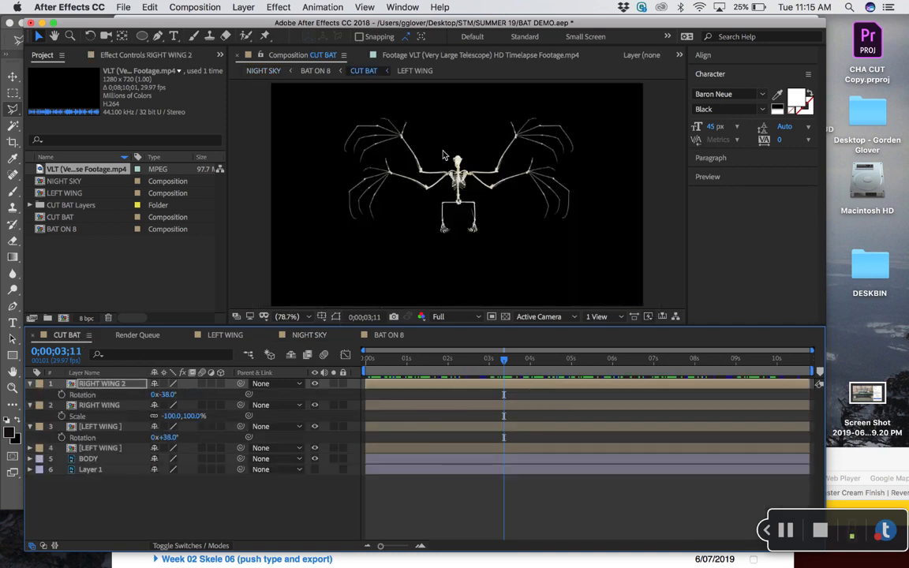
{"action": "left_click", "coordinate": [224, 515]}
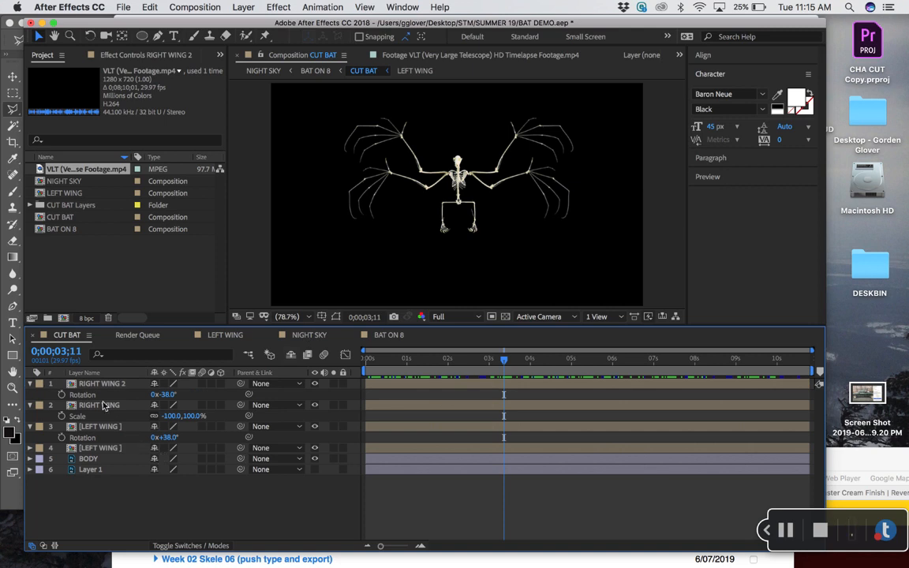
{"action": "left_click", "coordinate": [87, 458]}
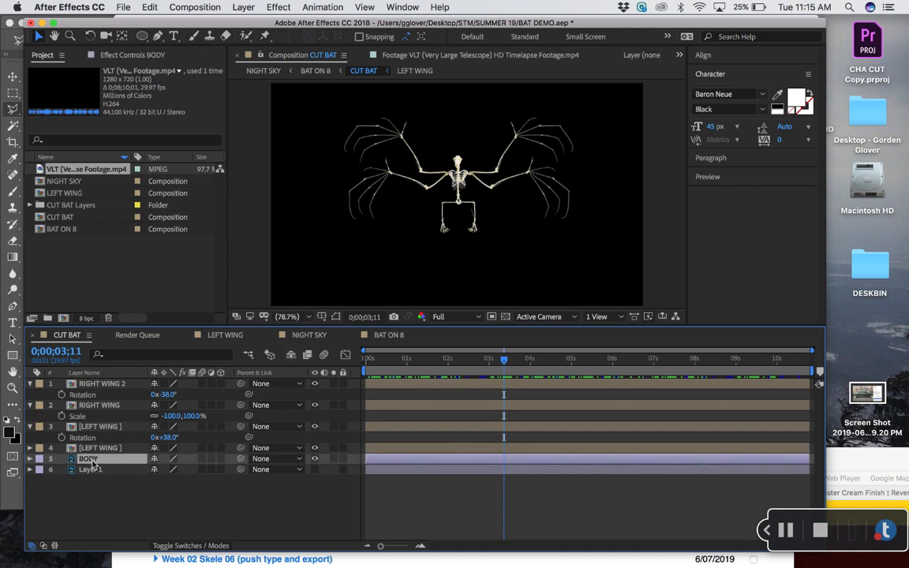
{"action": "left_click", "coordinate": [315, 458]}
{"action": "left_click", "coordinate": [315, 459]}
{"action": "left_click", "coordinate": [105, 474]}
{"action": "left_click", "coordinate": [93, 469]}
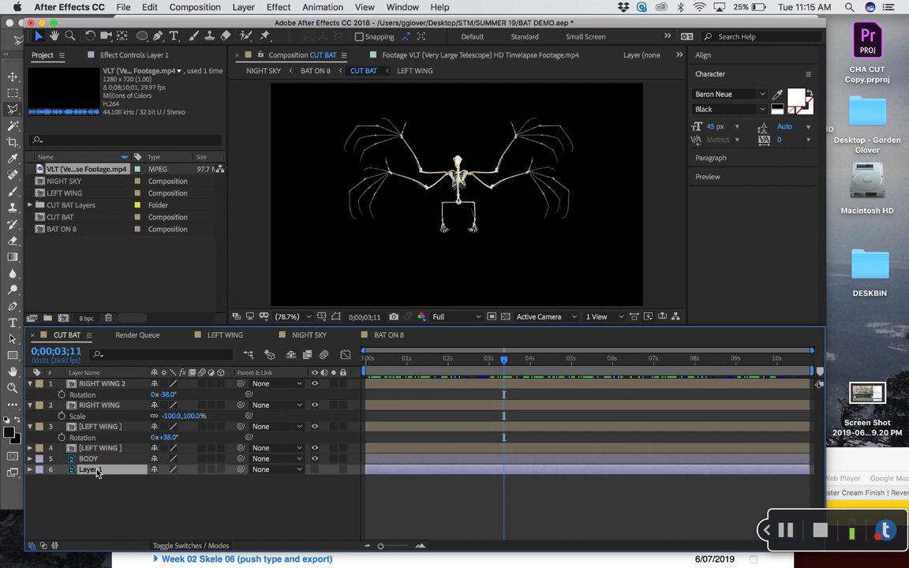
{"action": "left_click", "coordinate": [107, 497]}
{"action": "left_click", "coordinate": [89, 459]}
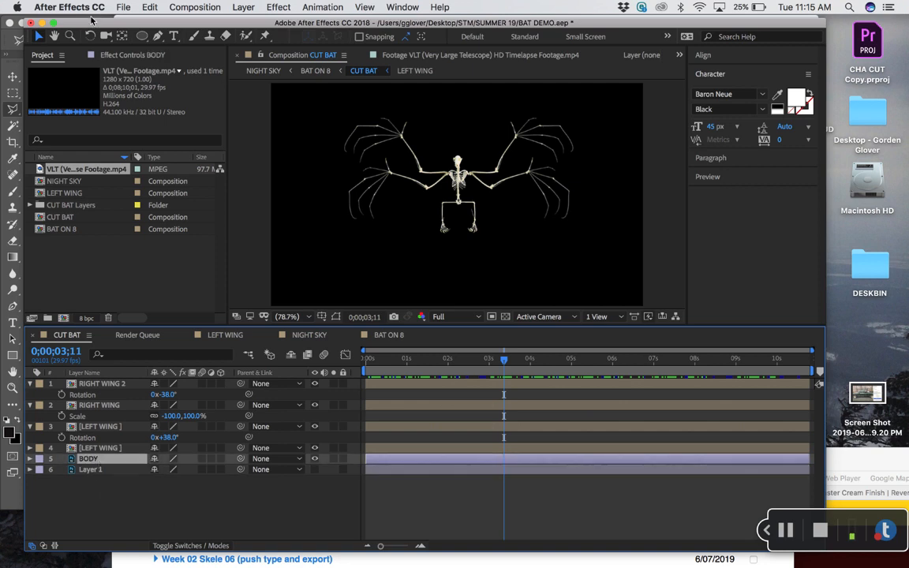
{"action": "left_click", "coordinate": [158, 8]}
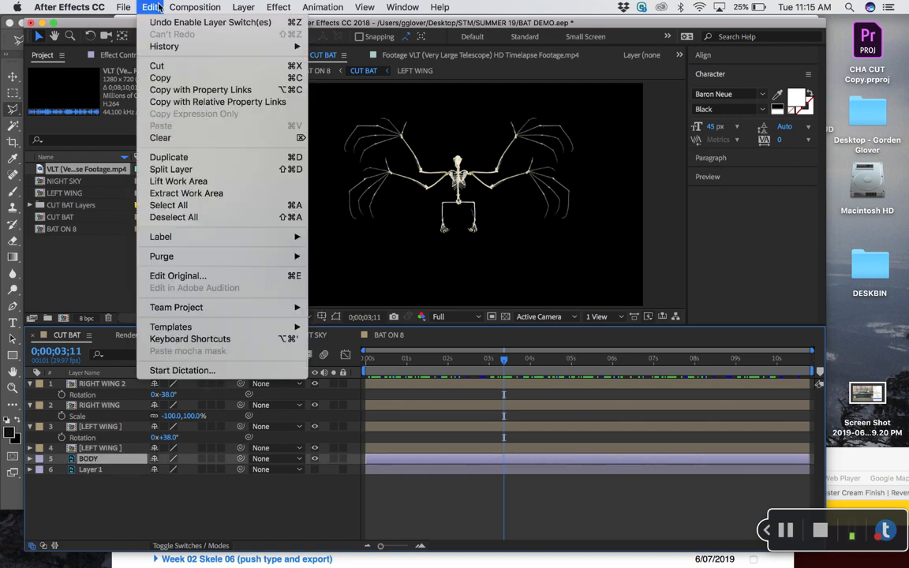
{"action": "left_click", "coordinate": [192, 277]}
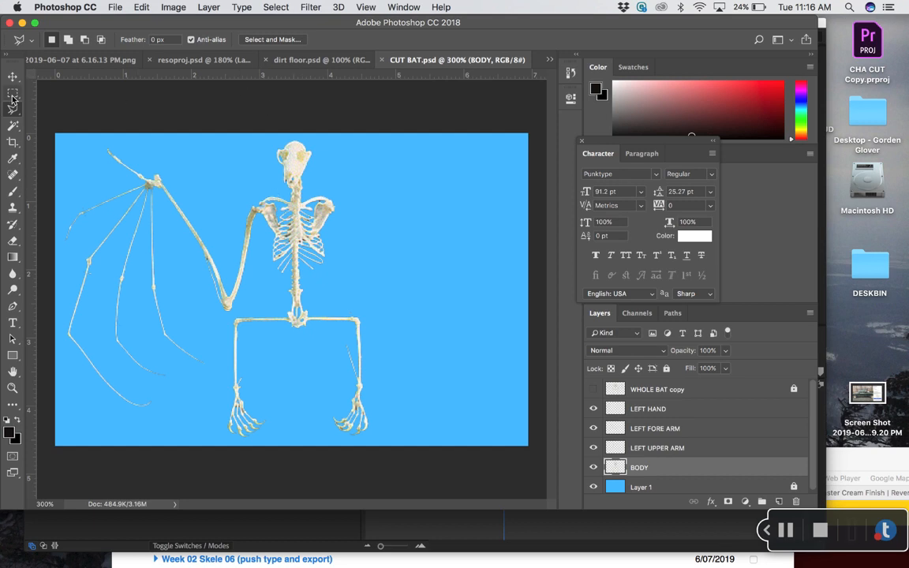
Select the bat's body bones on the BODY layer with the Magic Wand and fill them with orange #ffa303 at 100% opacity
{"action": "left_click", "coordinate": [13, 126]}
{"action": "left_click", "coordinate": [308, 160]}
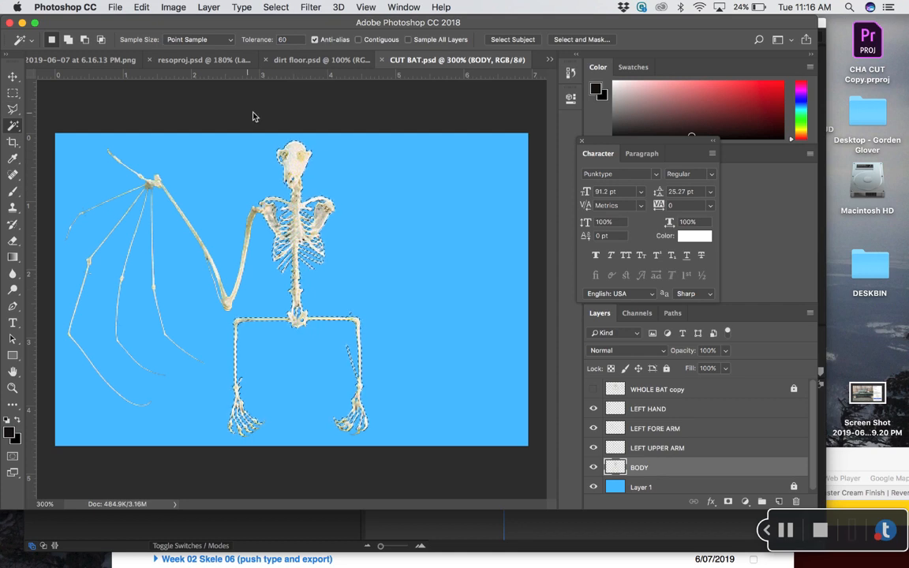
{"action": "left_click", "coordinate": [143, 7]}
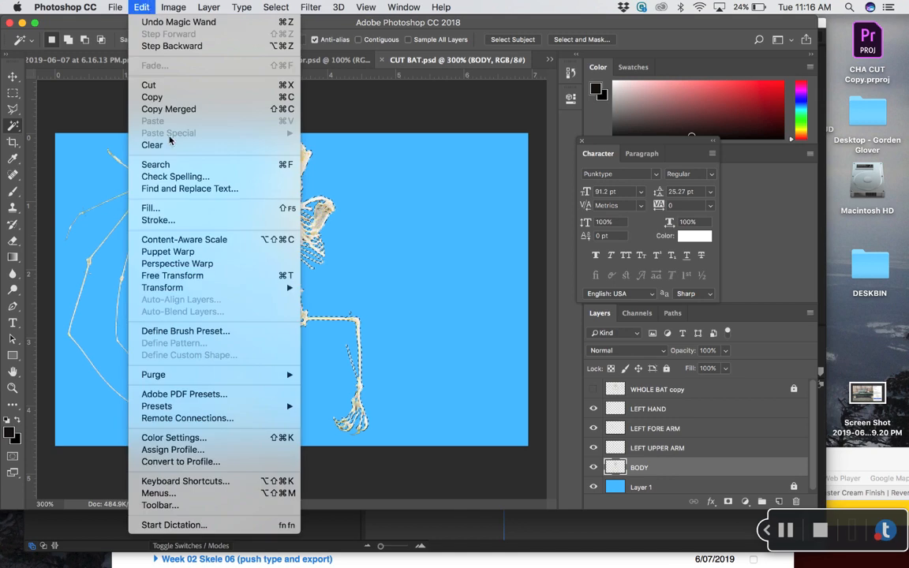
{"action": "left_click", "coordinate": [183, 209]}
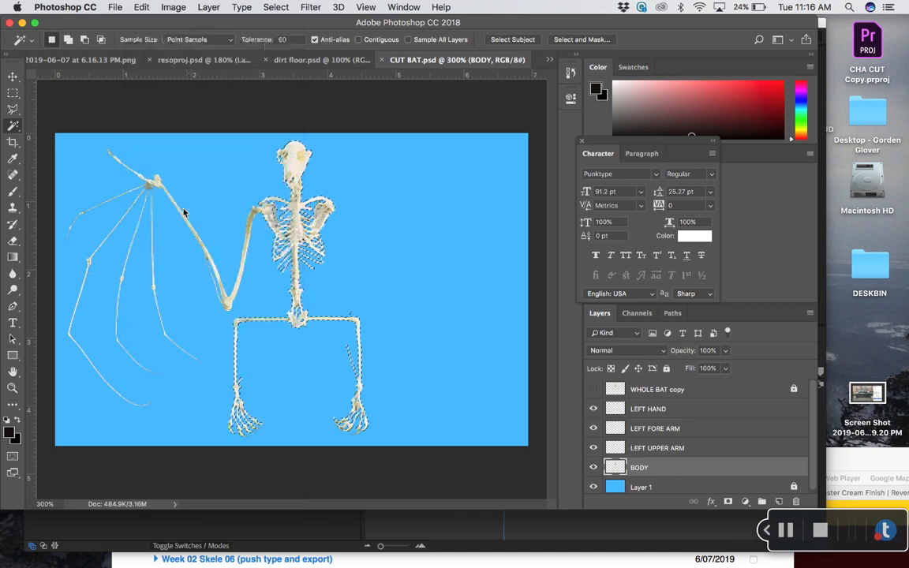
{"action": "left_click", "coordinate": [435, 181]}
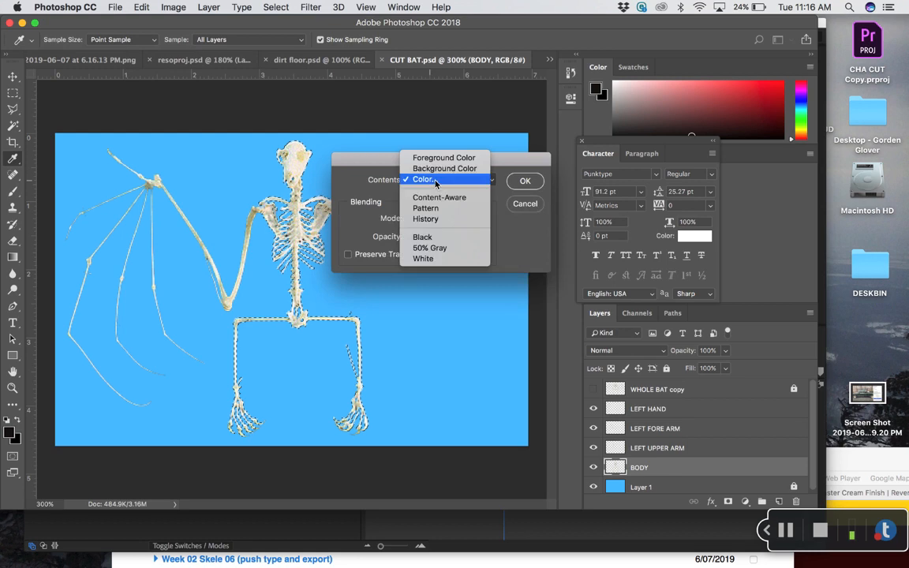
{"action": "left_click", "coordinate": [432, 180]}
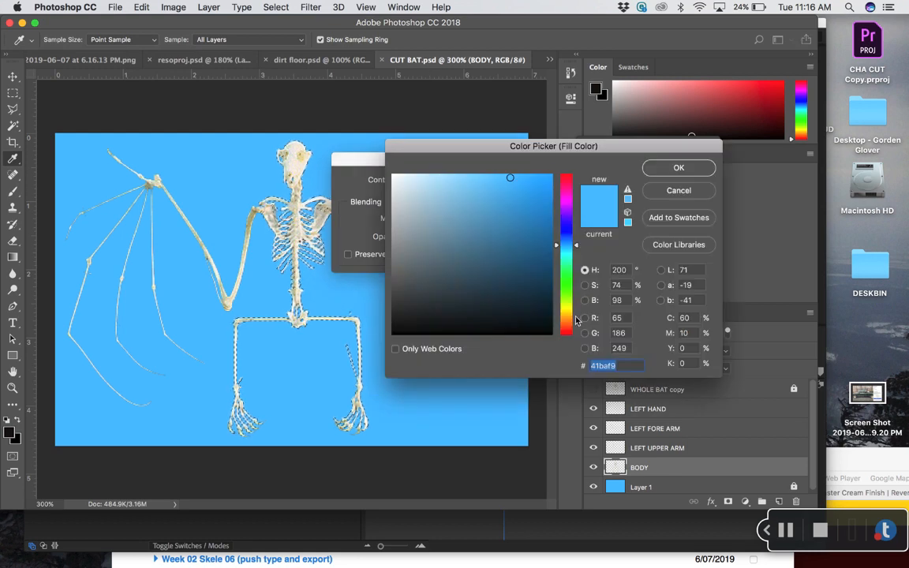
{"action": "left_click", "coordinate": [578, 318]}
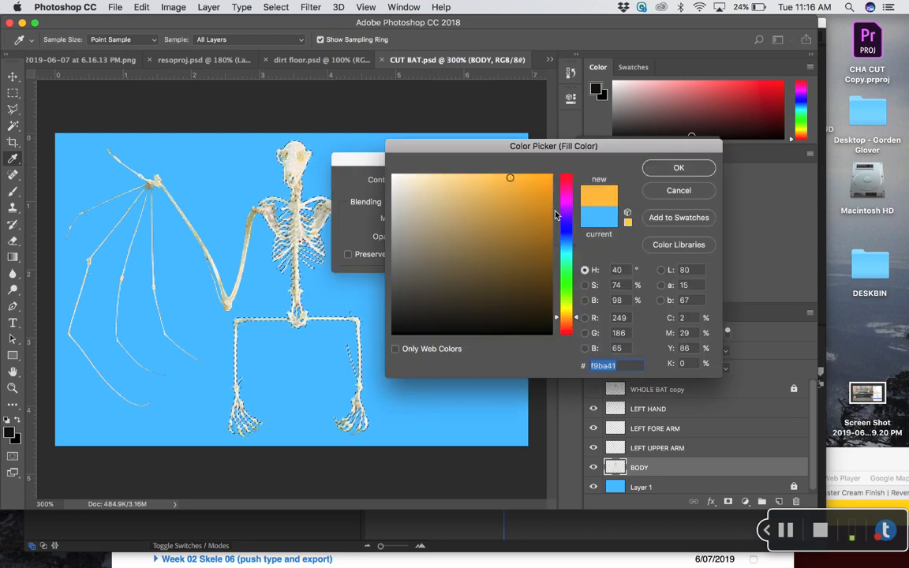
{"action": "left_click_drag", "start_coordinate": [542, 179], "coordinate": [548, 175]}
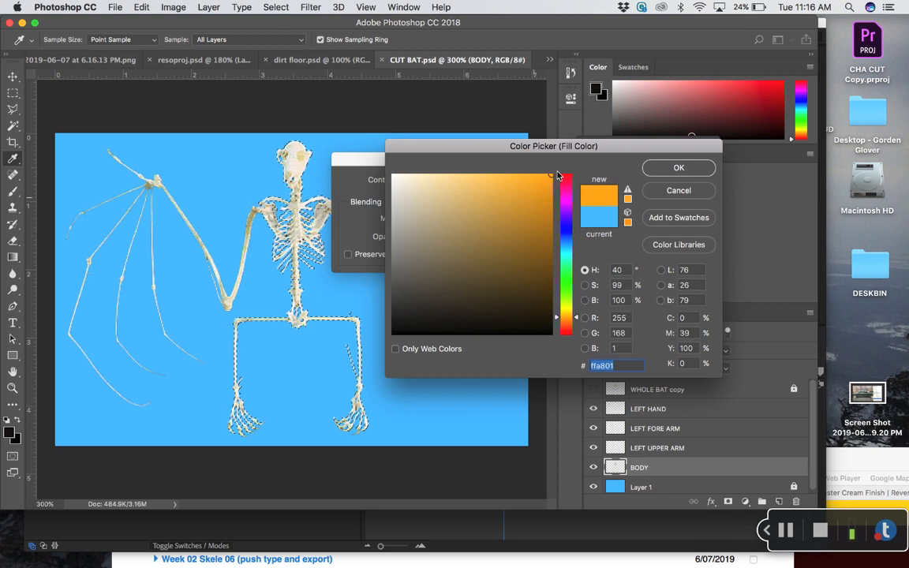
{"action": "left_click", "coordinate": [583, 320]}
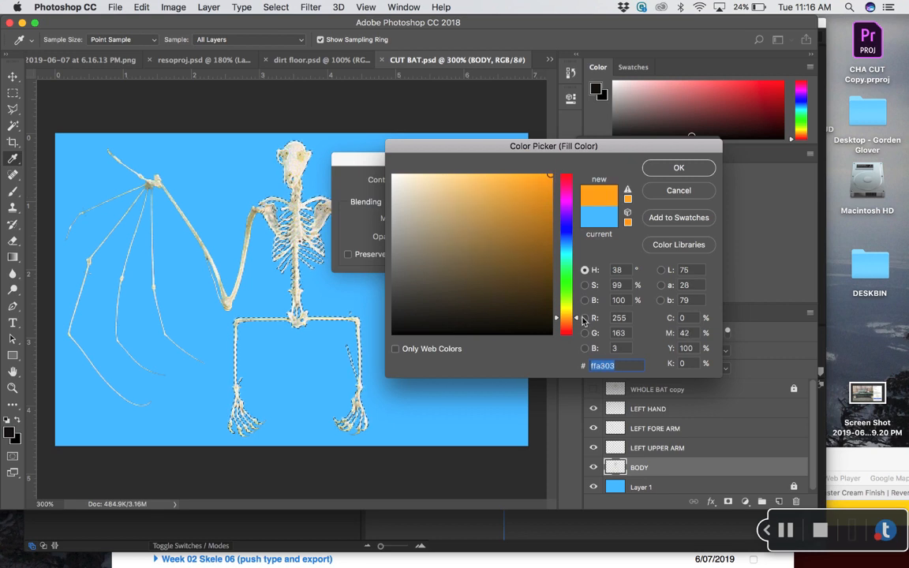
{"action": "left_click", "coordinate": [677, 168]}
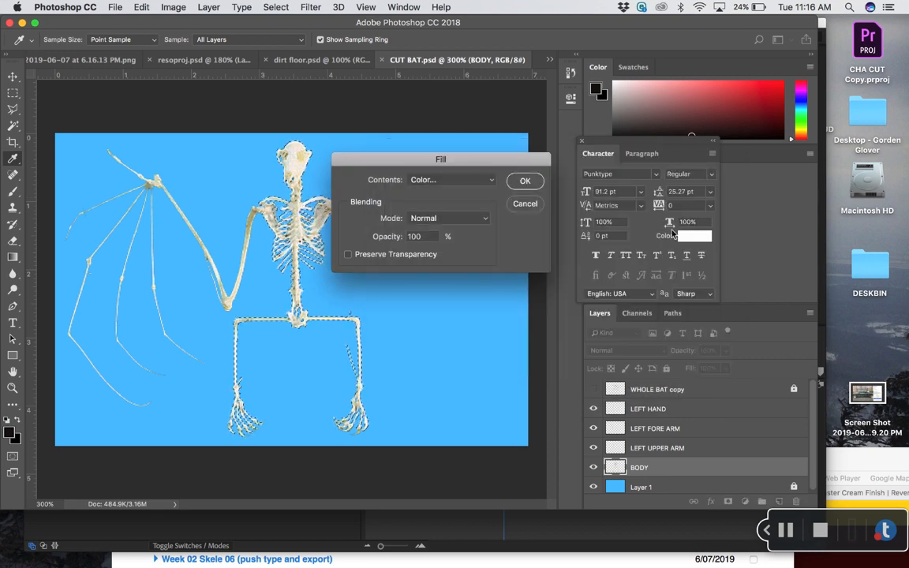
{"action": "left_click", "coordinate": [524, 181]}
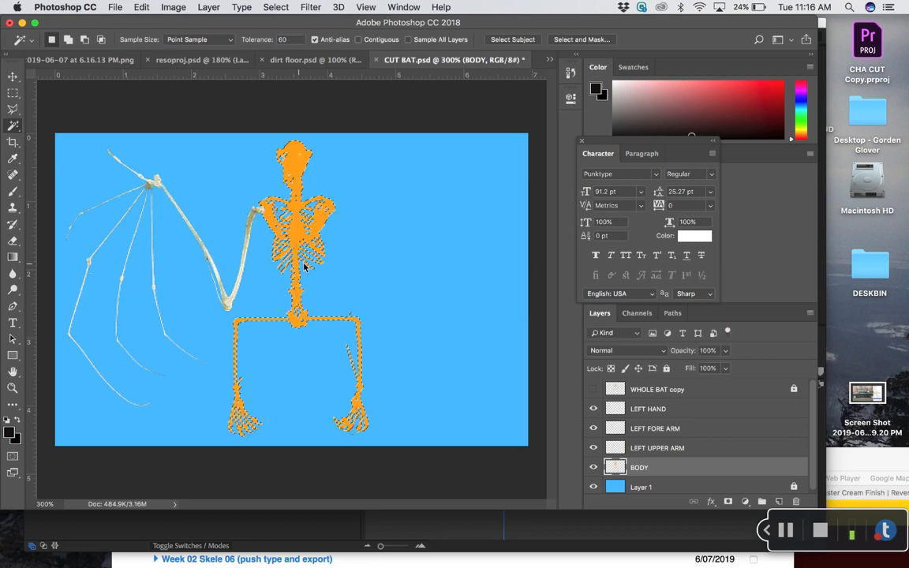
Deselect the filled body bones and save CUT BAT.psd
{"action": "key", "text": "super+d"}
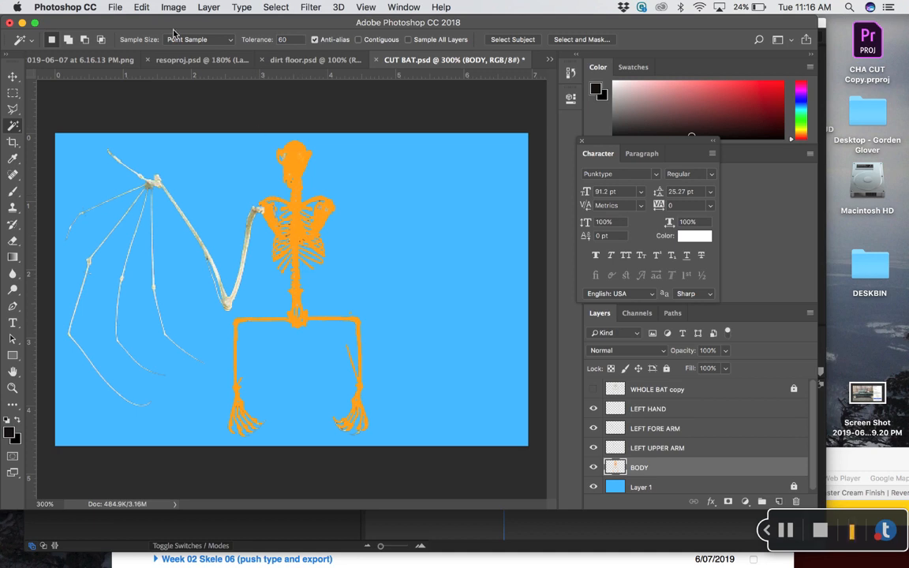
{"action": "left_click", "coordinate": [116, 8]}
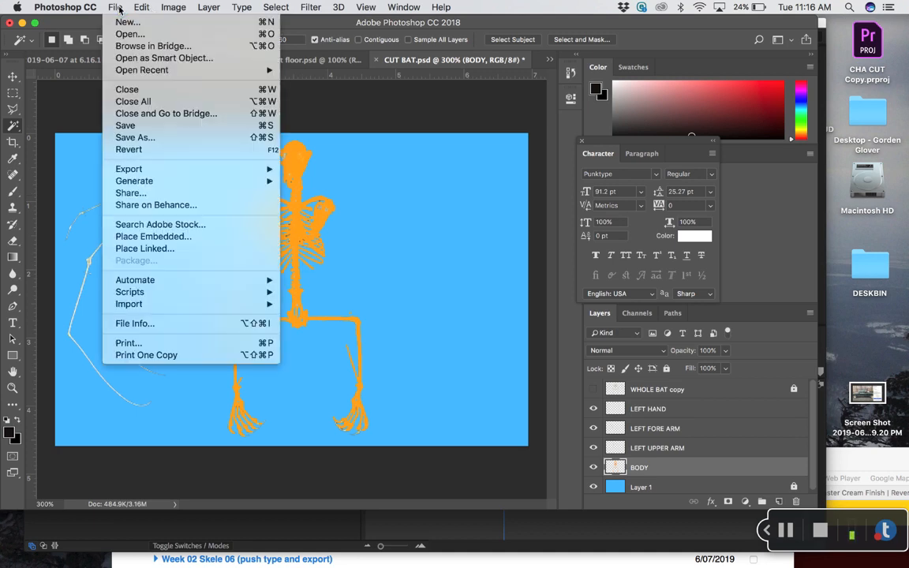
{"action": "left_click", "coordinate": [137, 128]}
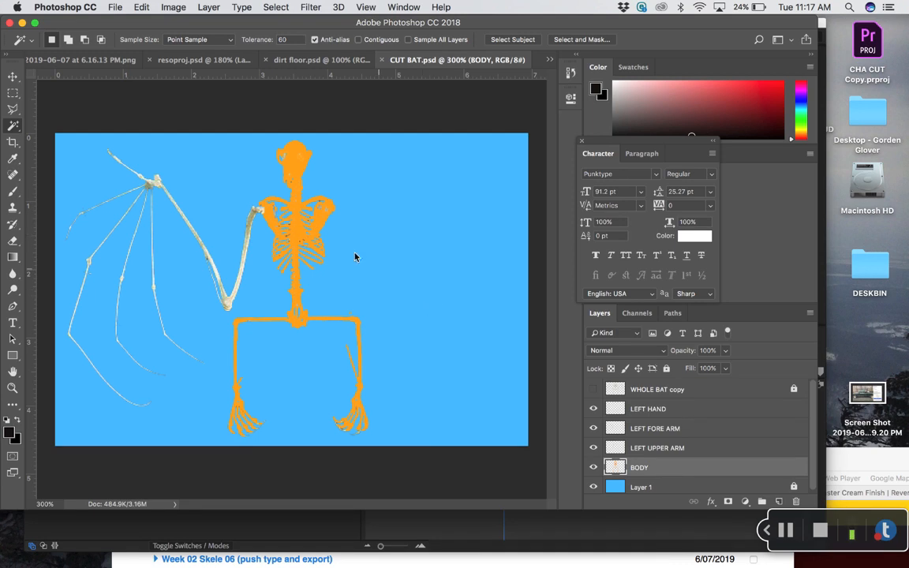
Switch back to After Effects and scrub through the NIGHT SKY composition to check the recoloured bats, stopping at 0;00;03;26
{"action": "mouse_move", "coordinate": [206, 559]}
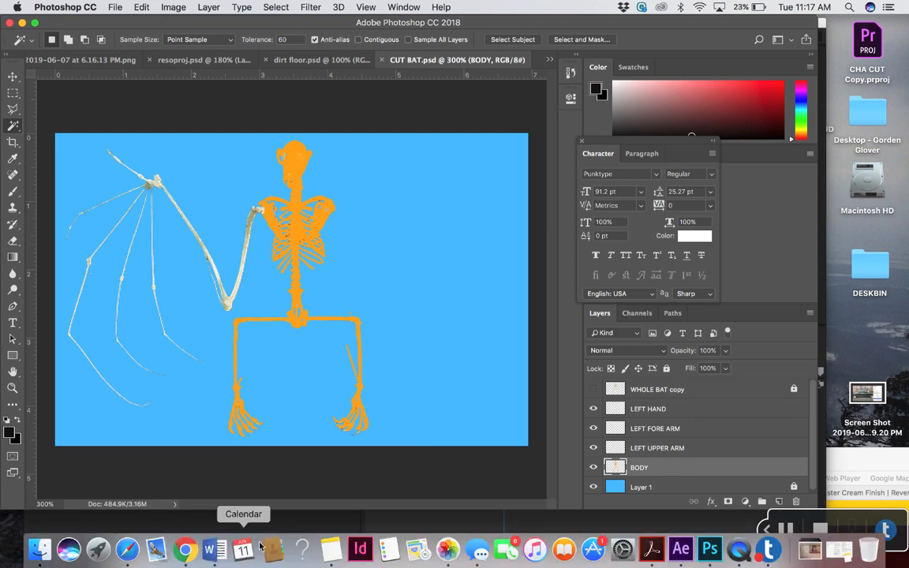
{"action": "left_click", "coordinate": [680, 550]}
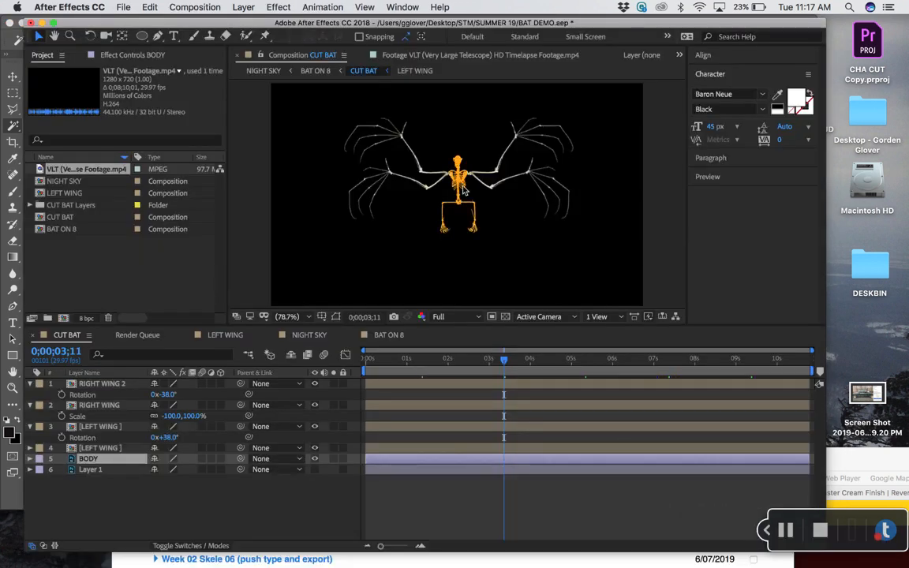
{"action": "left_click", "coordinate": [314, 336]}
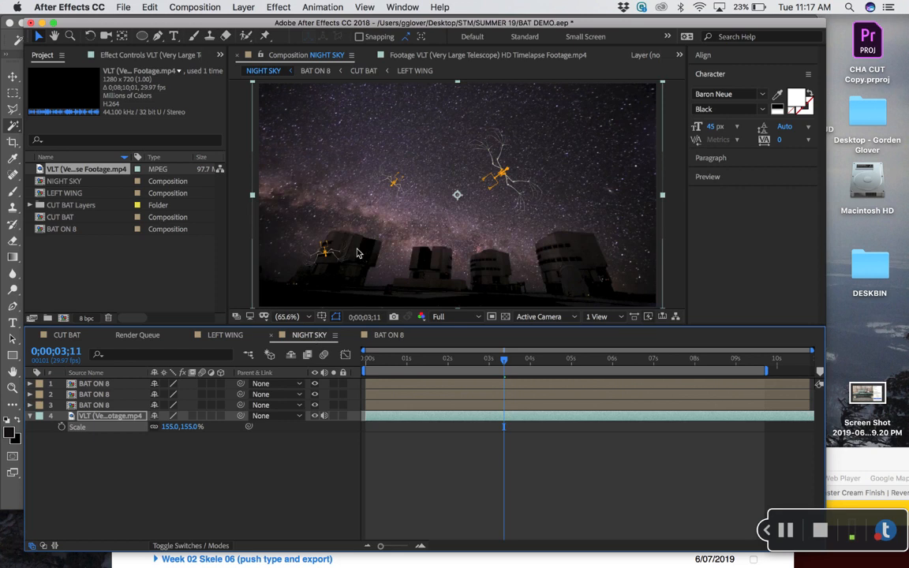
{"action": "left_click", "coordinate": [451, 366]}
{"action": "left_click_drag", "start_coordinate": [451, 366], "coordinate": [596, 371]}
{"action": "left_click_drag", "start_coordinate": [545, 357], "coordinate": [531, 374]}
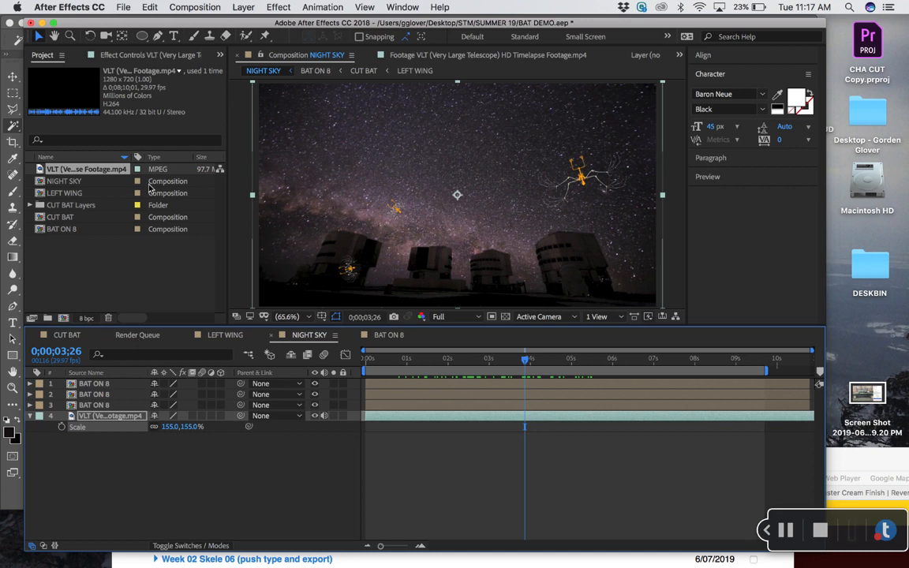
{"action": "left_click", "coordinate": [150, 7]}
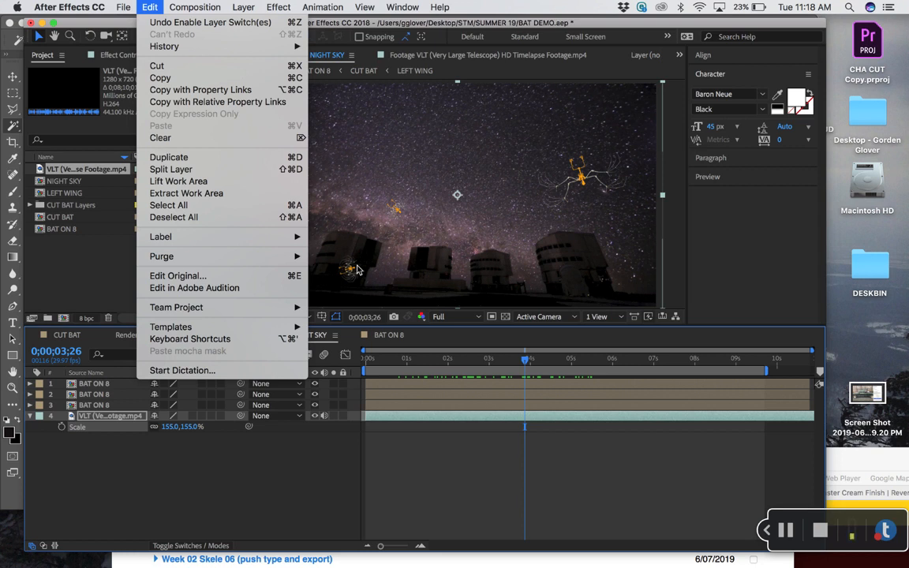
{"action": "left_click", "coordinate": [290, 468]}
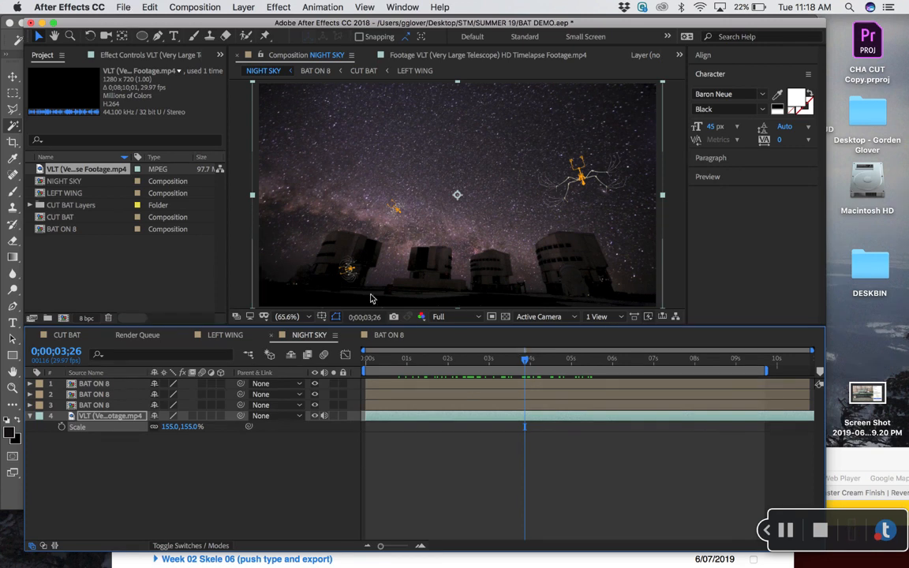
Add the NIGHT SKY composition to the Render Queue and set its render time span to Length of Comp
{"action": "left_click", "coordinate": [125, 7]}
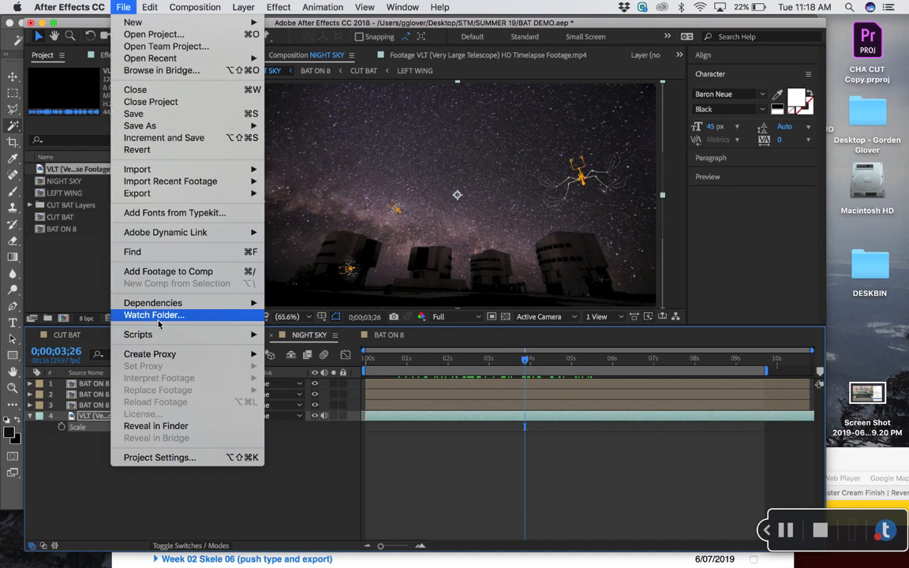
{"action": "mouse_move", "coordinate": [233, 193]}
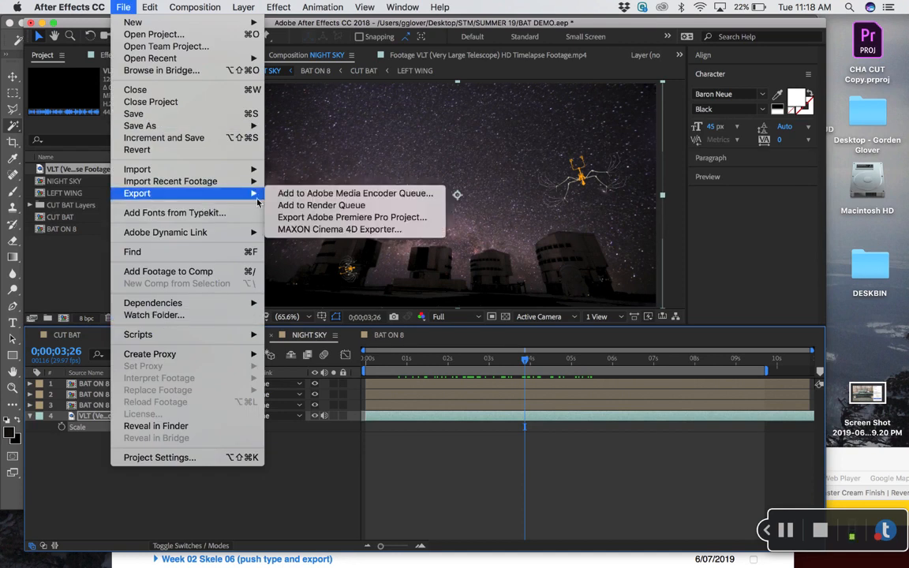
{"action": "left_click", "coordinate": [291, 205]}
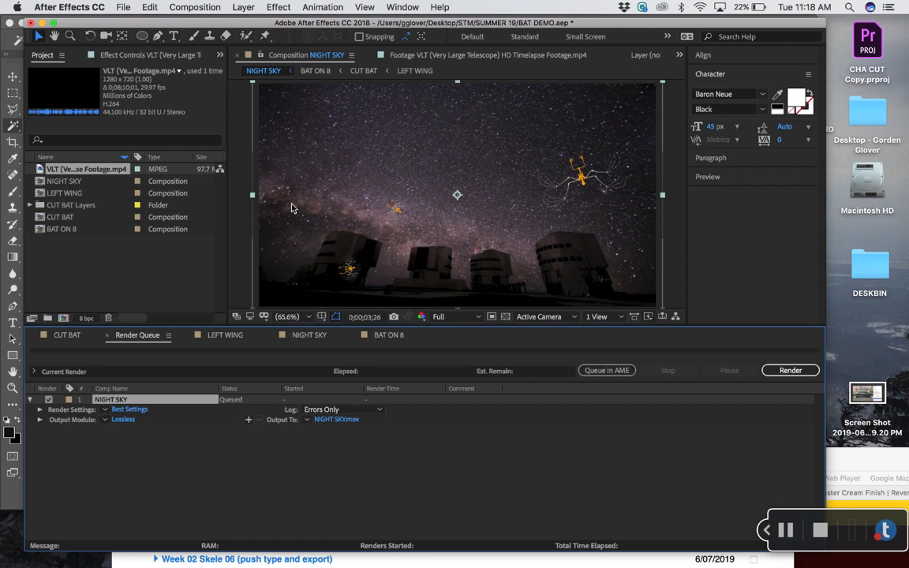
{"action": "left_click", "coordinate": [130, 410]}
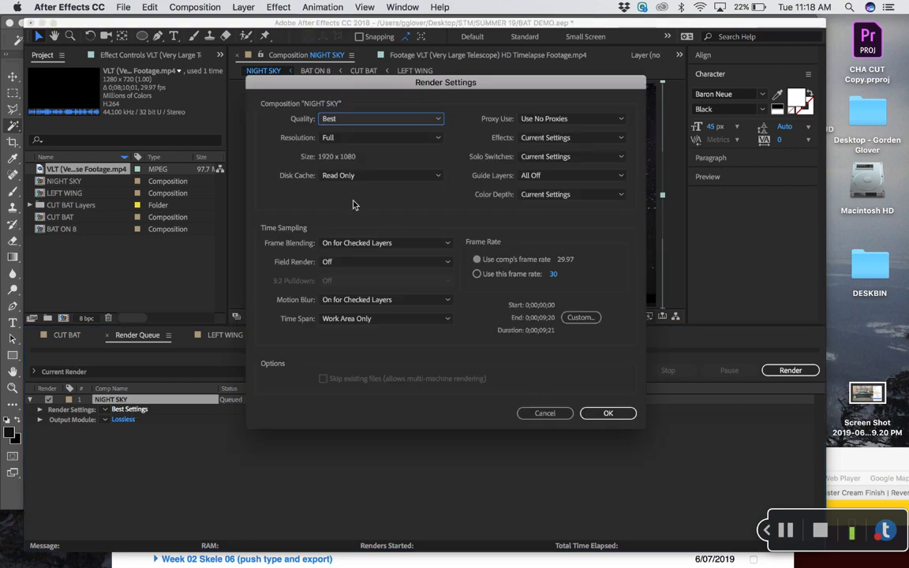
{"action": "left_click", "coordinate": [358, 318]}
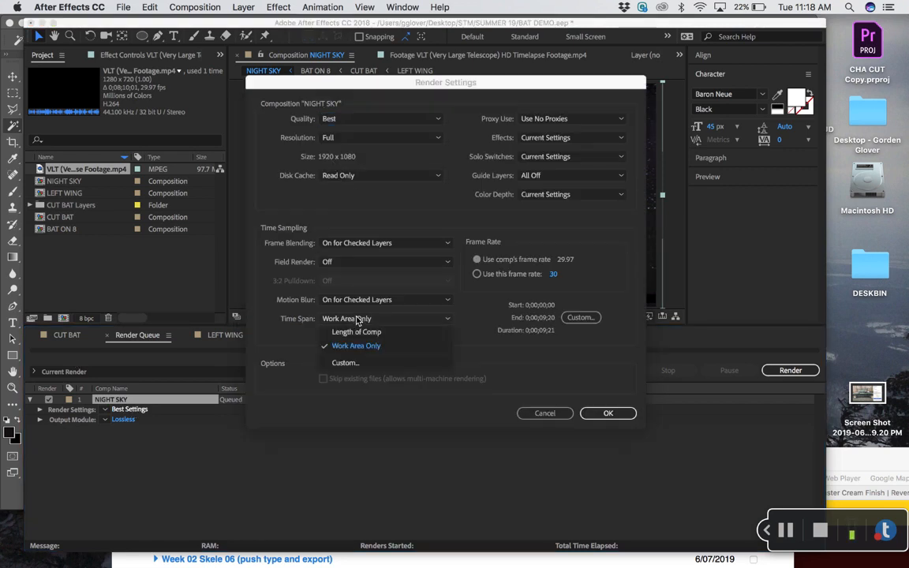
{"action": "left_click", "coordinate": [356, 332]}
{"action": "left_click", "coordinate": [604, 414]}
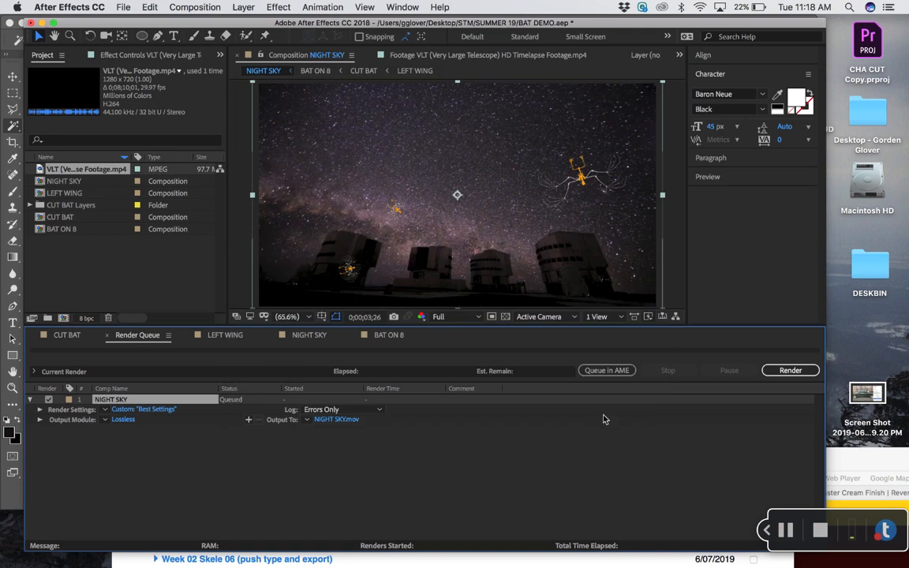
Set the NIGHT SKY output module's QuickTime video codec to Apple ProRes 422 (LT)
{"action": "left_click", "coordinate": [123, 419]}
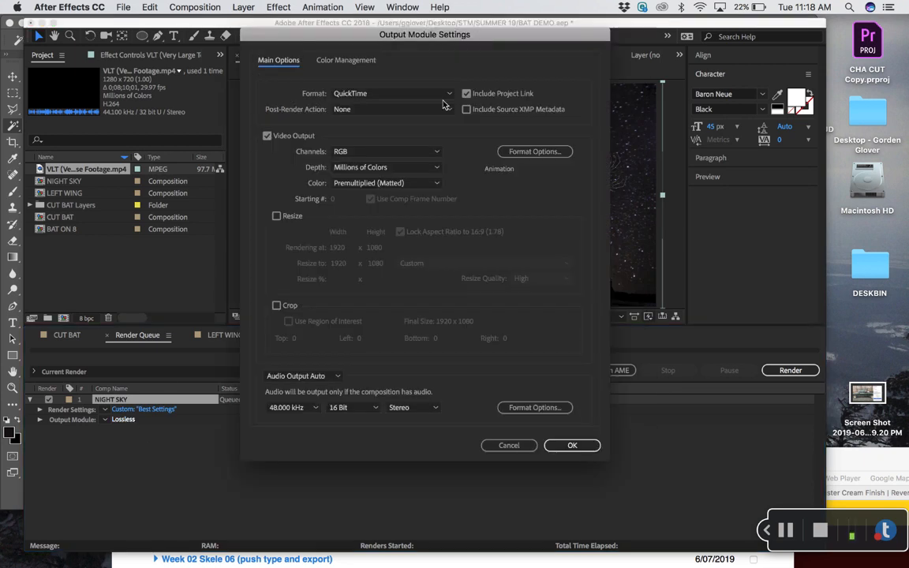
{"action": "left_click", "coordinate": [531, 153]}
{"action": "left_click", "coordinate": [249, 99]}
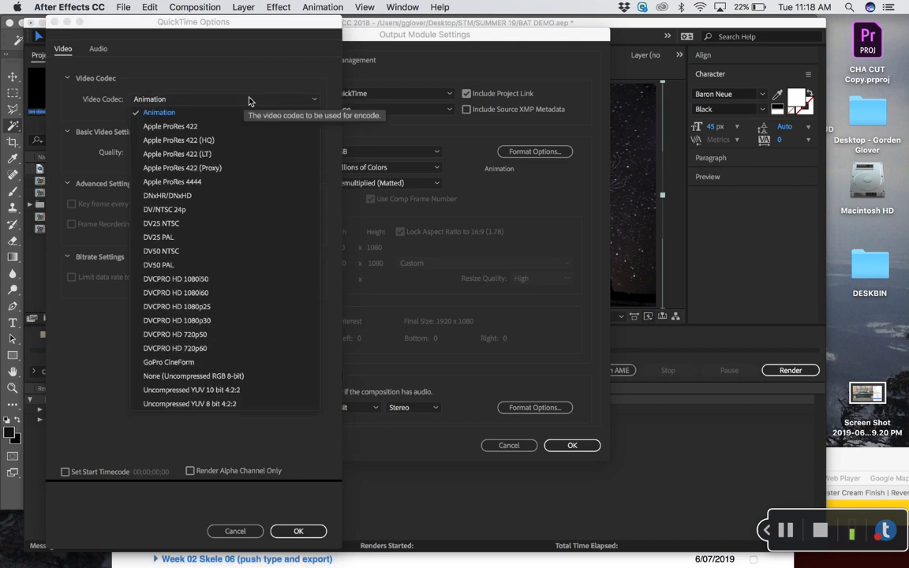
{"action": "left_click", "coordinate": [207, 156]}
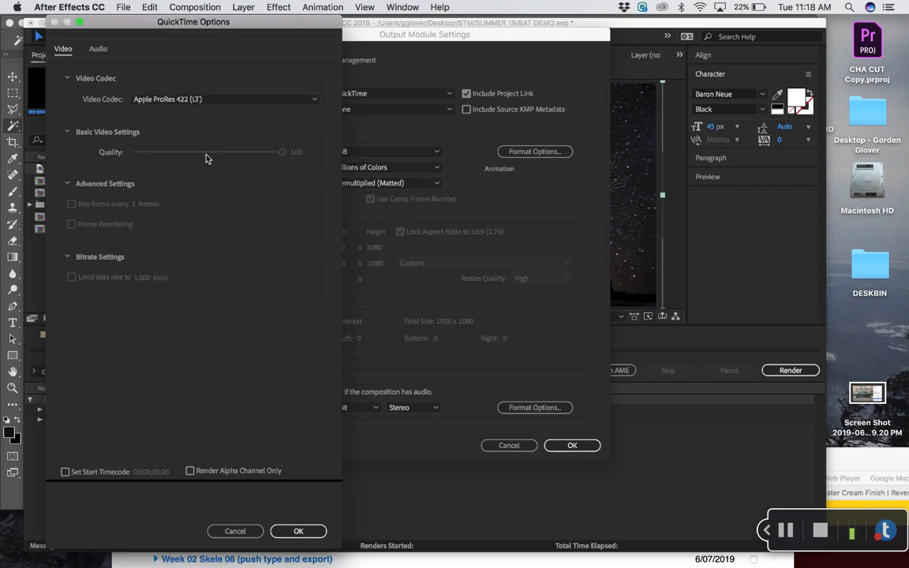
{"action": "left_click", "coordinate": [297, 531]}
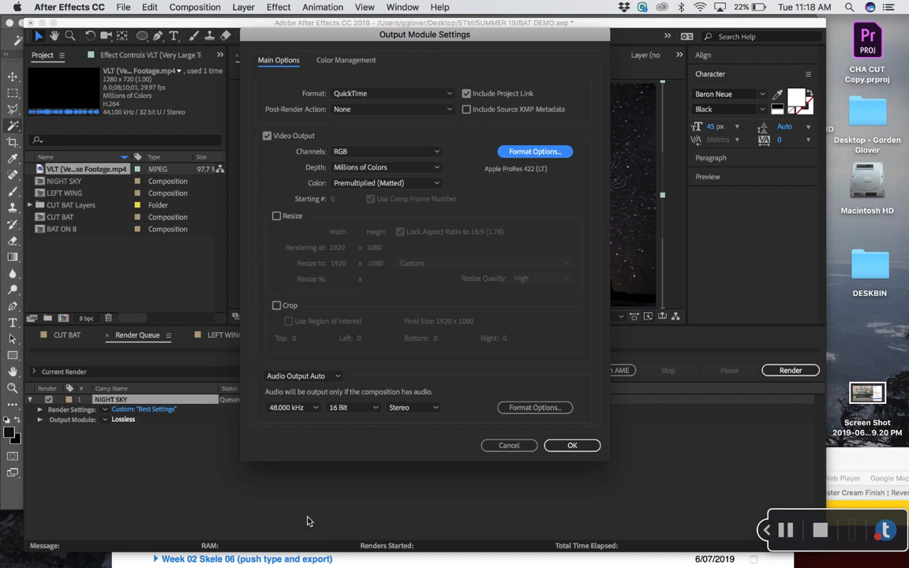
{"action": "left_click", "coordinate": [572, 446]}
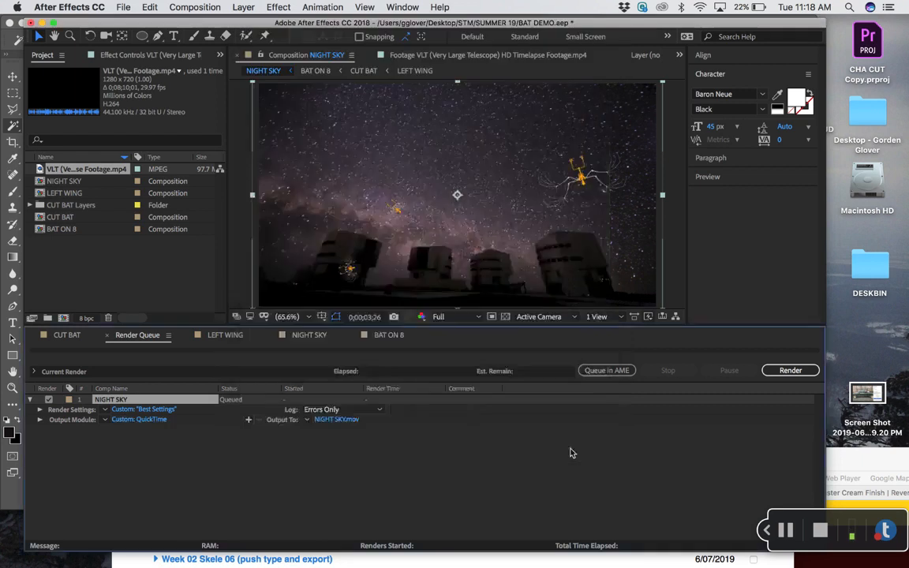
Set the output file to NIGHT SKY.mov in the SUMMER 19 folder and render the composition
{"action": "left_click", "coordinate": [336, 419]}
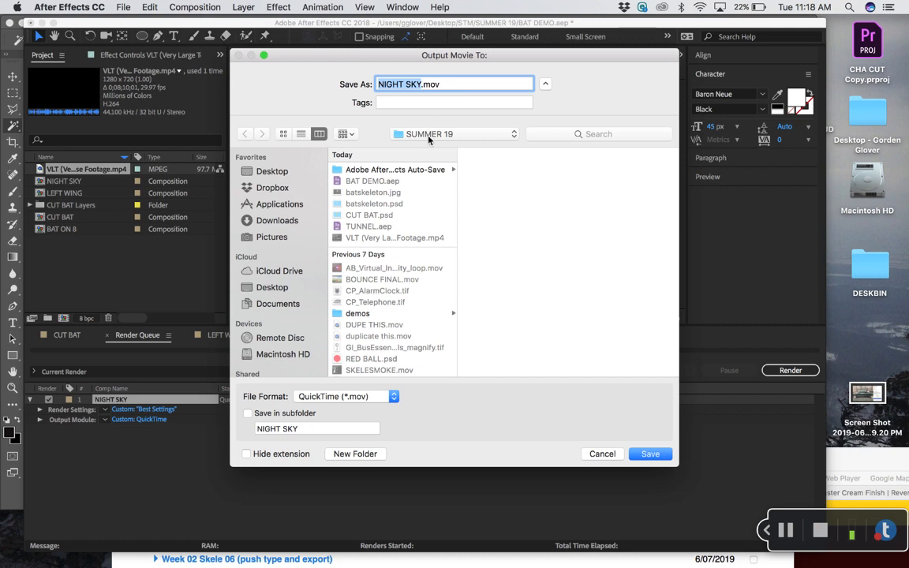
{"action": "left_click", "coordinate": [648, 456]}
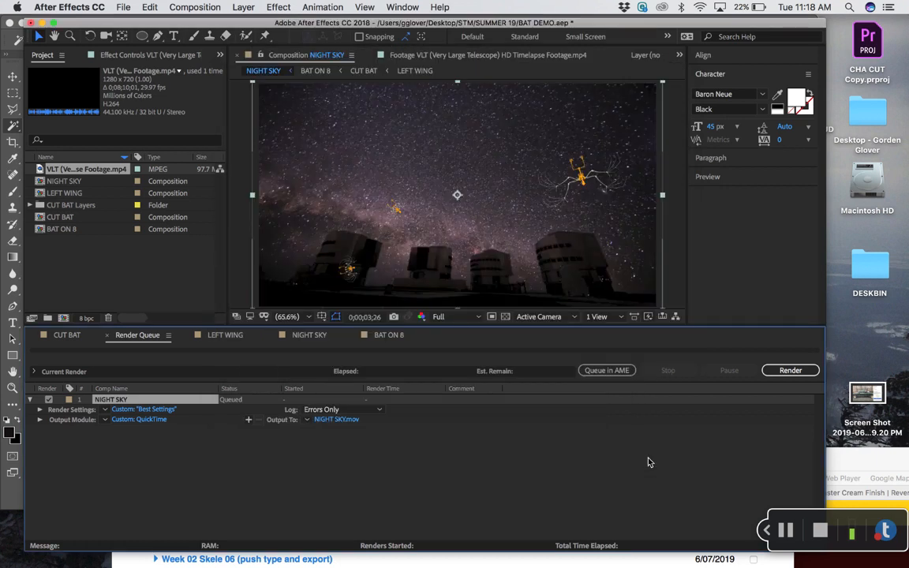
{"action": "left_click", "coordinate": [790, 371]}
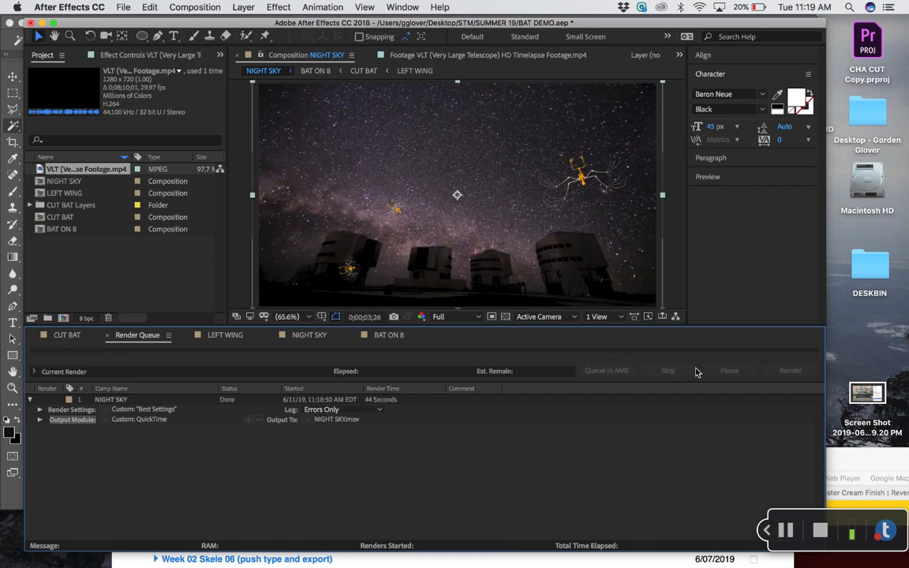
Open the rendered NIGHT SKY.mov from the SUMMER 19 folder in Finder, play it through to check it, and return to After Effects
{"action": "mouse_move", "coordinate": [68, 551]}
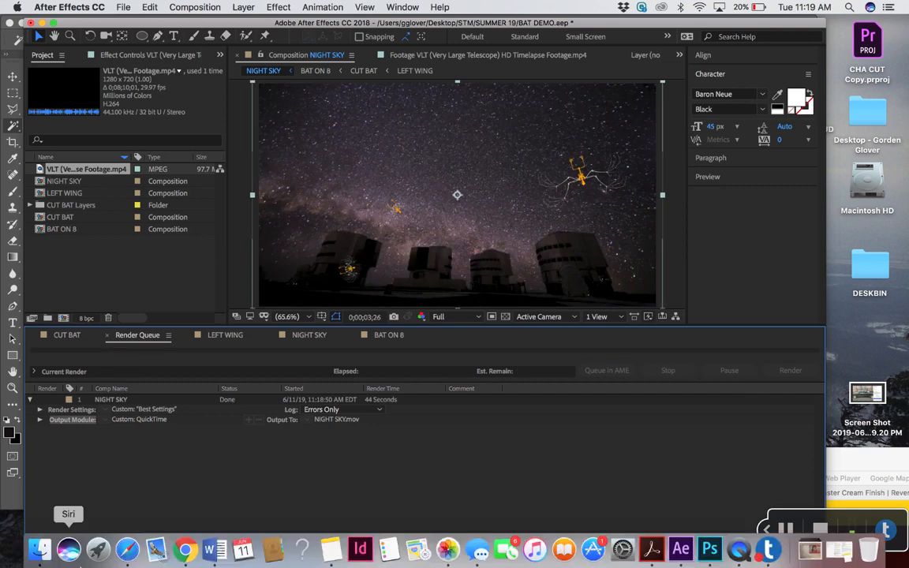
{"action": "left_click", "coordinate": [40, 550]}
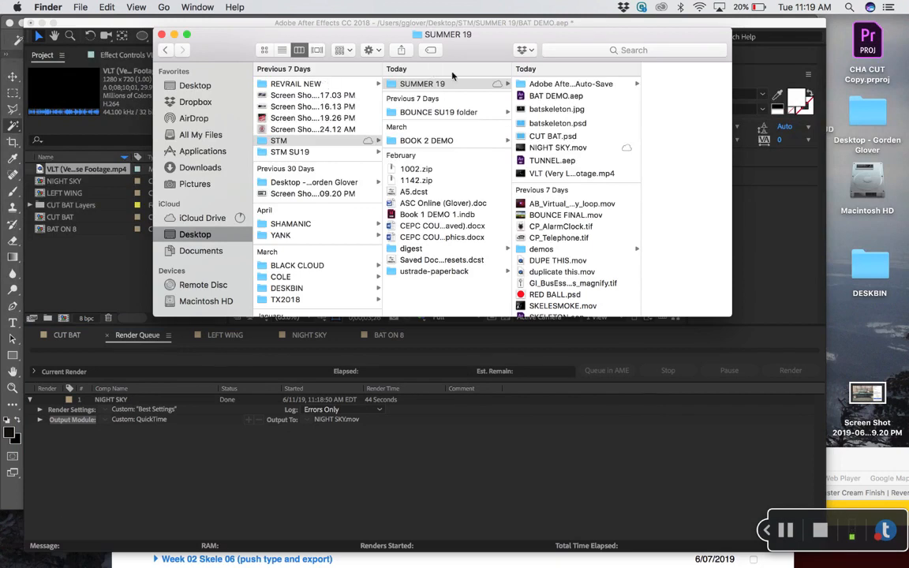
{"action": "left_click", "coordinate": [540, 149]}
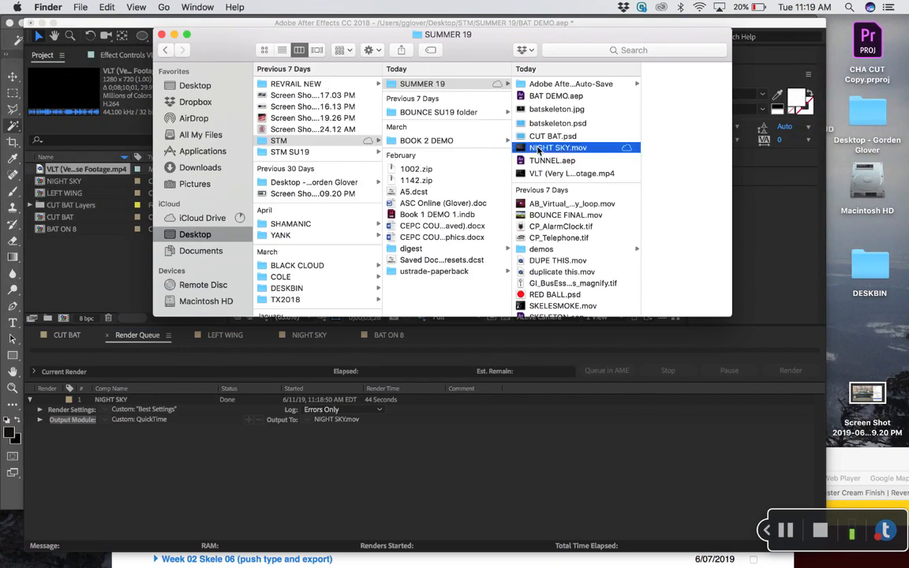
{"action": "double_click", "coordinate": [486, 150]}
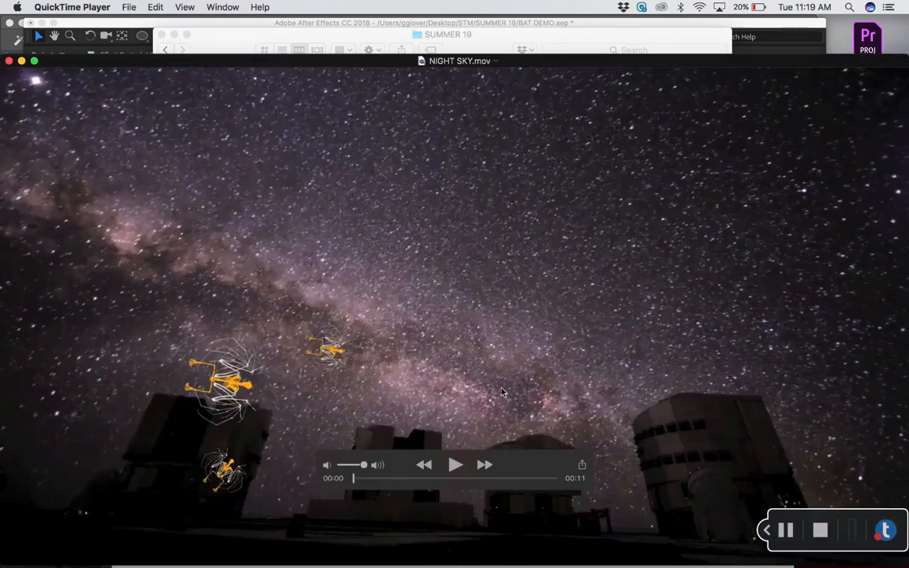
{"action": "left_click", "coordinate": [457, 466]}
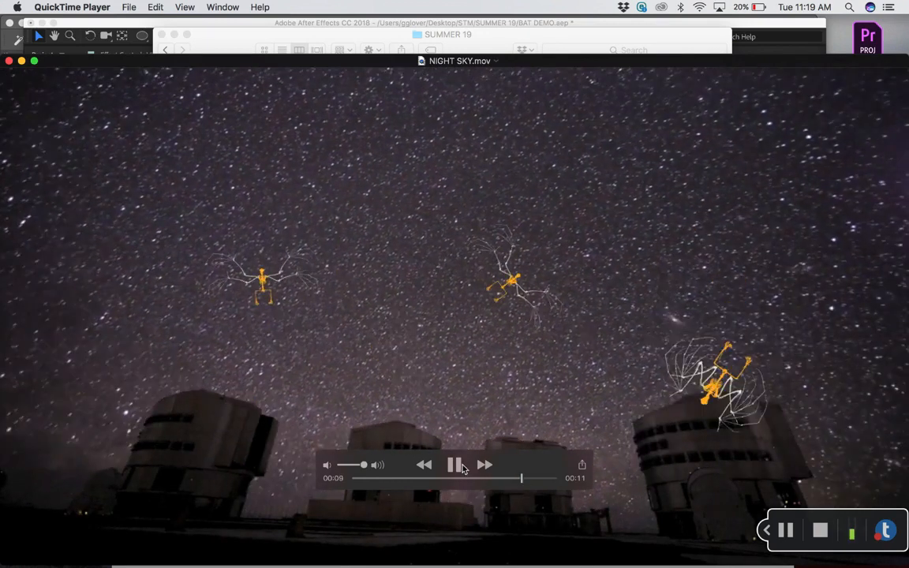
{"action": "left_click", "coordinate": [464, 469]}
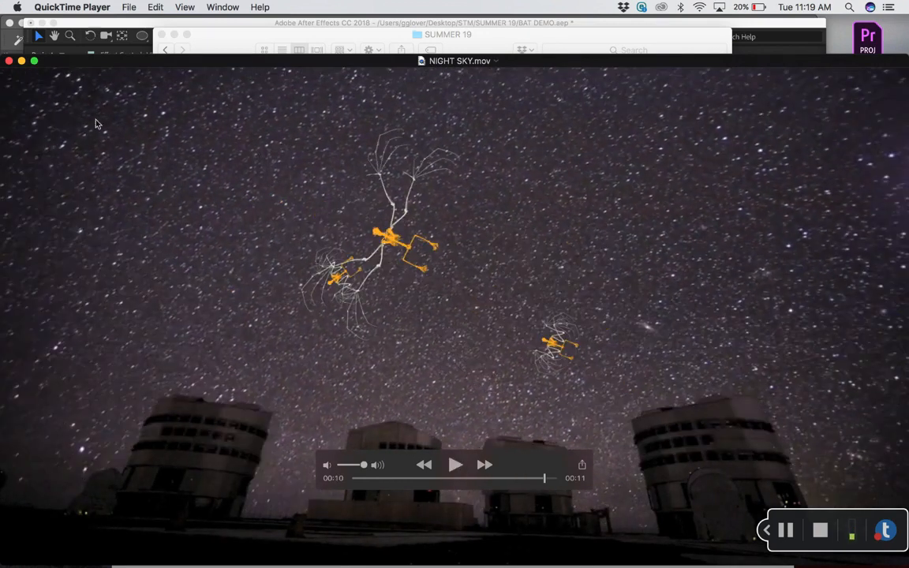
{"action": "left_click", "coordinate": [9, 60]}
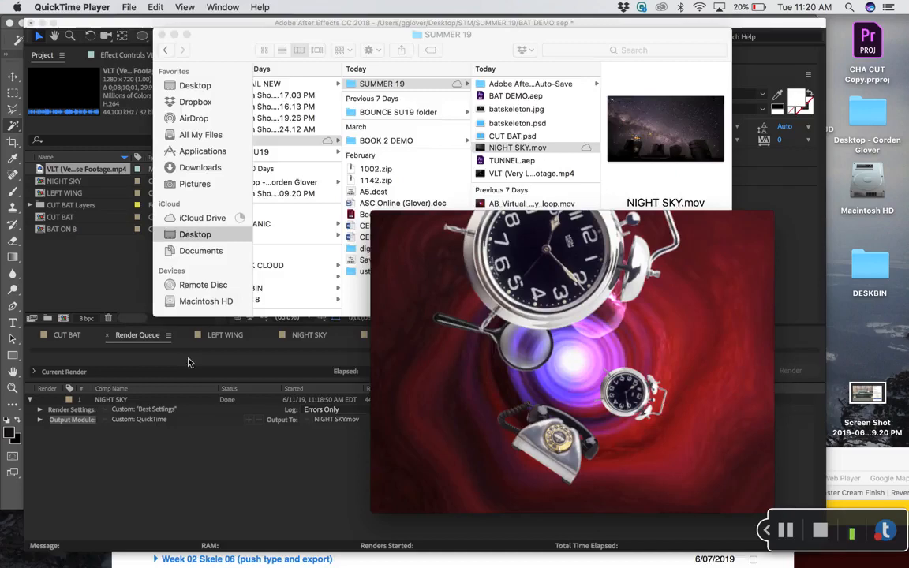
{"action": "left_click", "coordinate": [102, 251]}
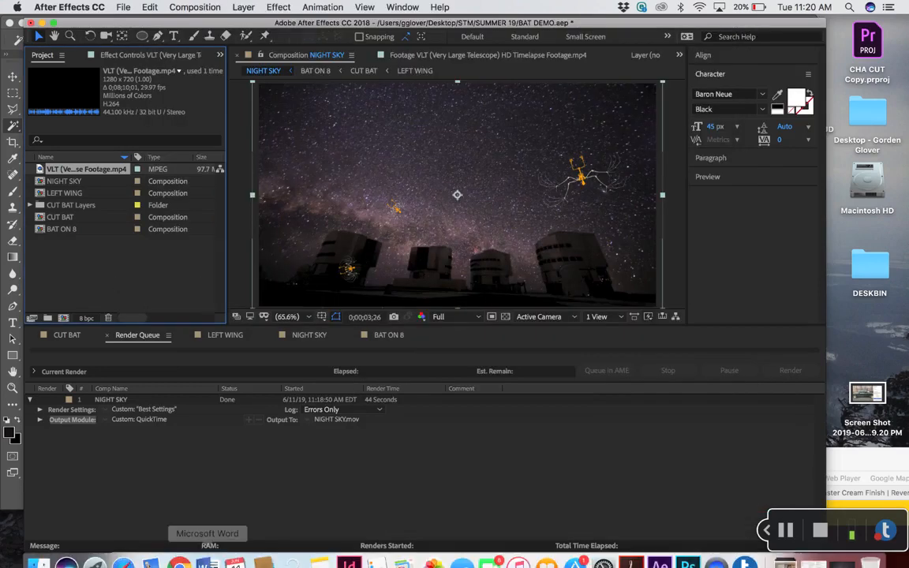
Switch to Chrome and open Google Drive from the Google apps in the telecaster image search page
{"action": "left_click", "coordinate": [180, 564]}
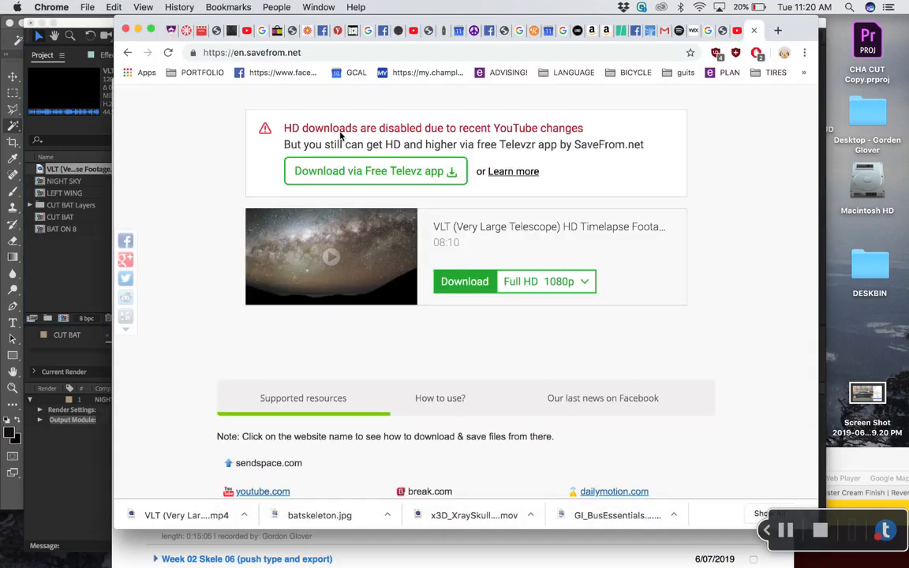
{"action": "left_click", "coordinate": [565, 37]}
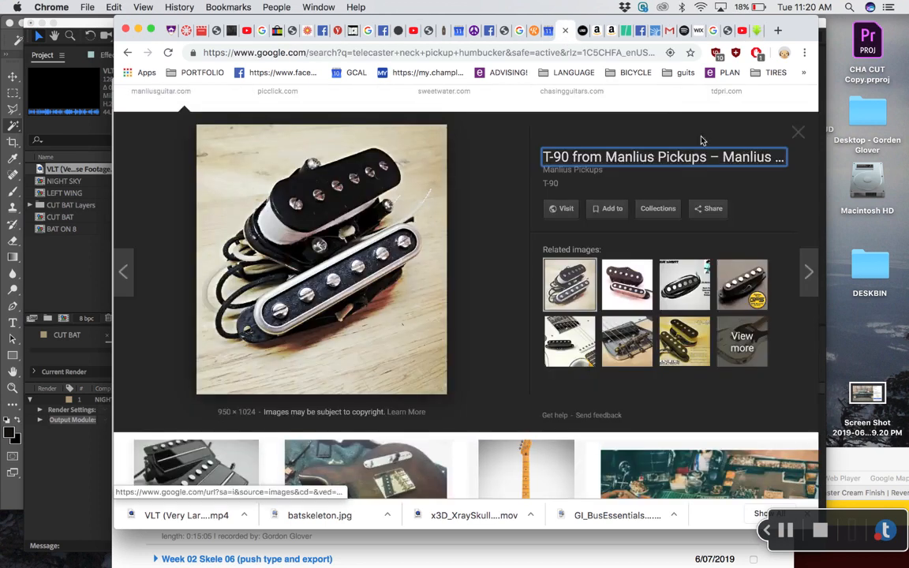
{"action": "left_click", "coordinate": [799, 133]}
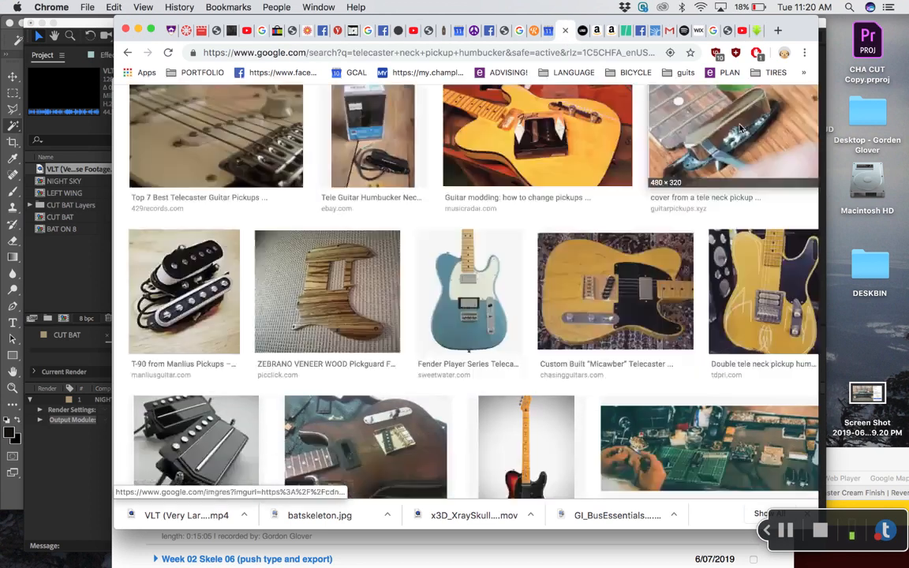
{"action": "scroll", "coordinate": [741, 127], "scroll_direction": "up", "scroll_amount": 15}
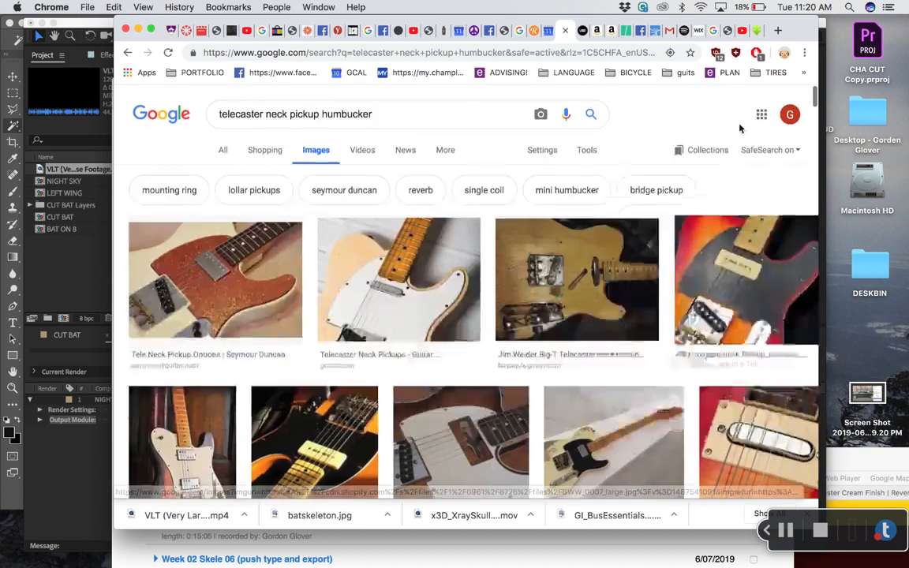
{"action": "left_click", "coordinate": [761, 115]}
{"action": "left_click", "coordinate": [761, 195]}
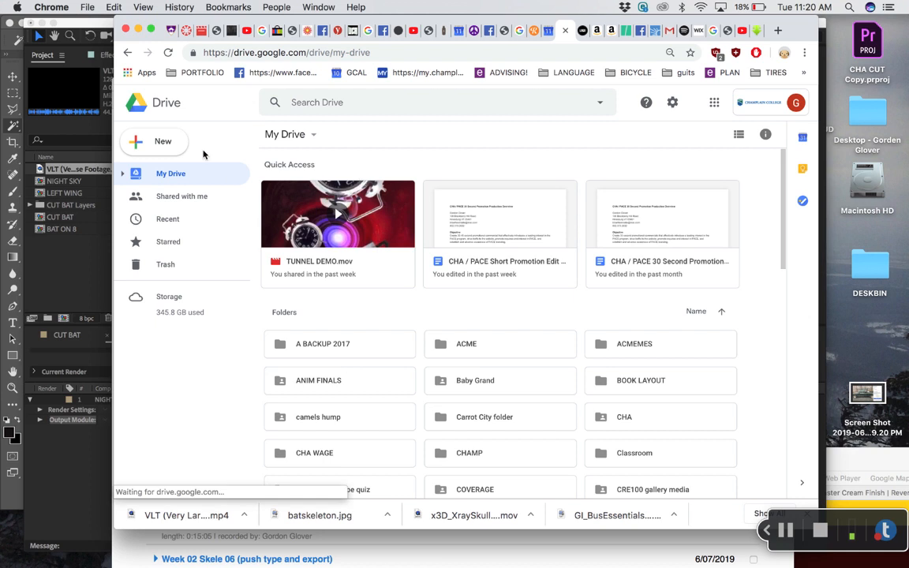
Upload NIGHT SKY.mov from the SUMMER 19 folder to My Drive and open the uploaded video
{"action": "left_click", "coordinate": [164, 142]}
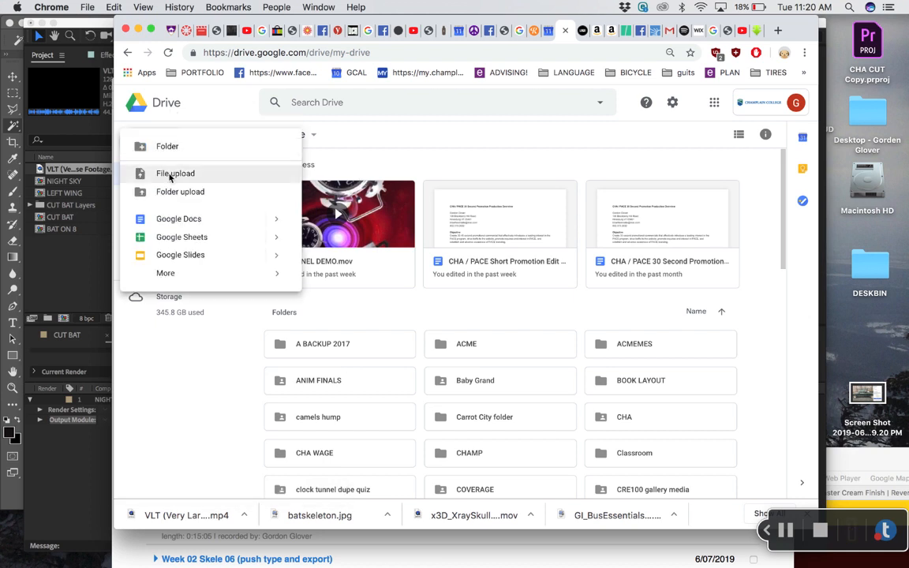
{"action": "left_click", "coordinate": [173, 173]}
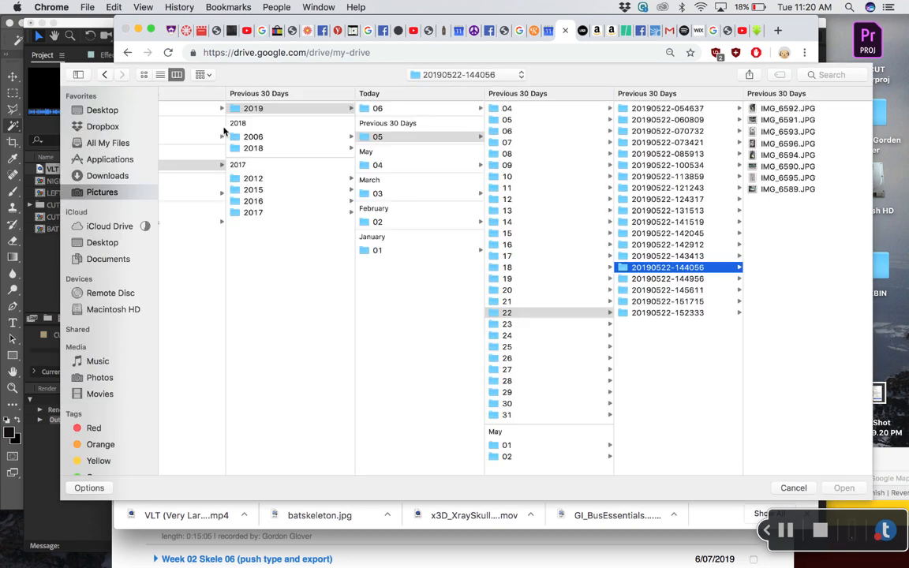
{"action": "left_click", "coordinate": [474, 75]}
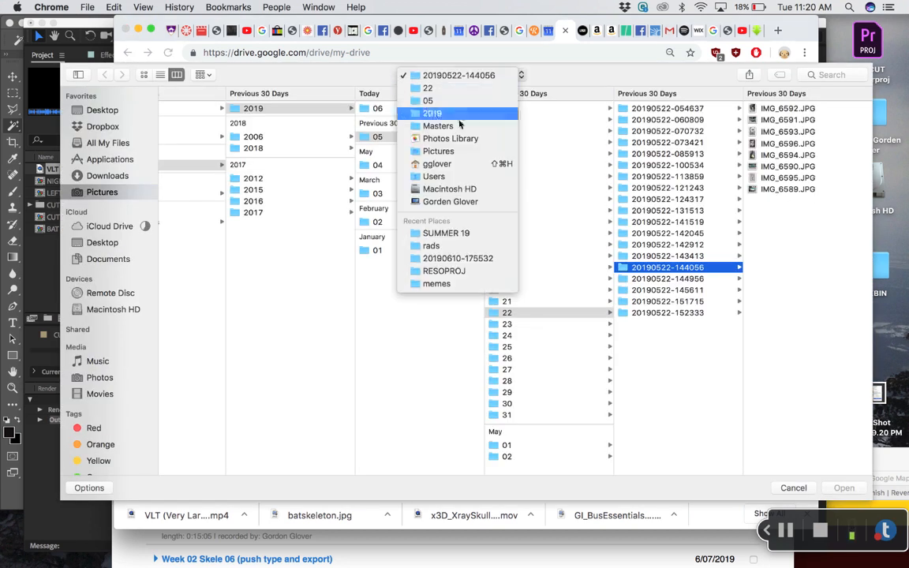
{"action": "left_click", "coordinate": [460, 233]}
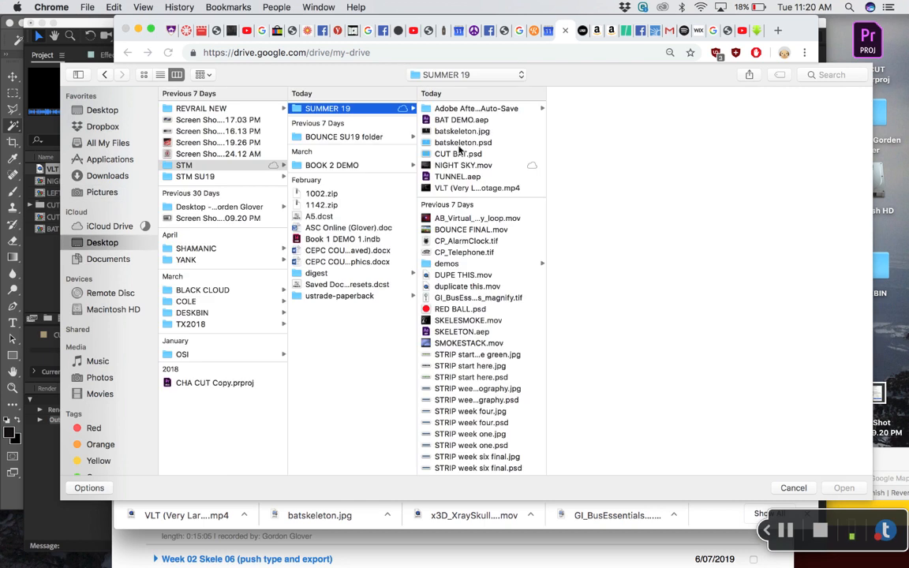
{"action": "left_click", "coordinate": [500, 167]}
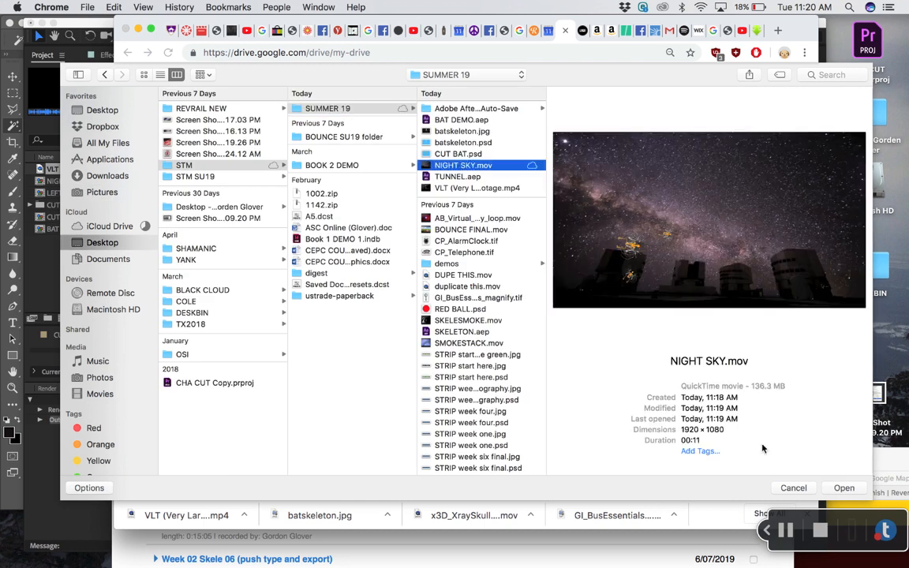
{"action": "left_click", "coordinate": [844, 488]}
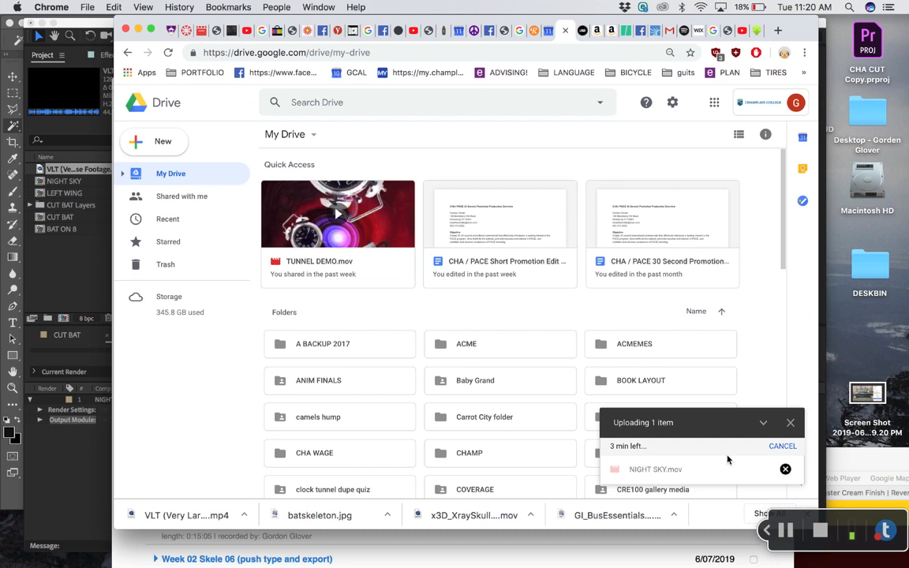
{"action": "left_click", "coordinate": [786, 531]}
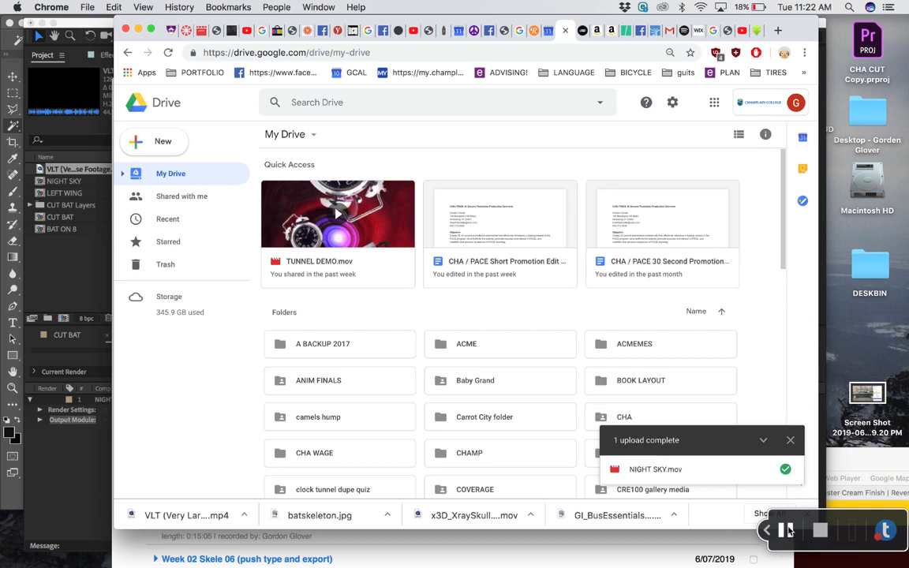
{"action": "left_click", "coordinate": [655, 472]}
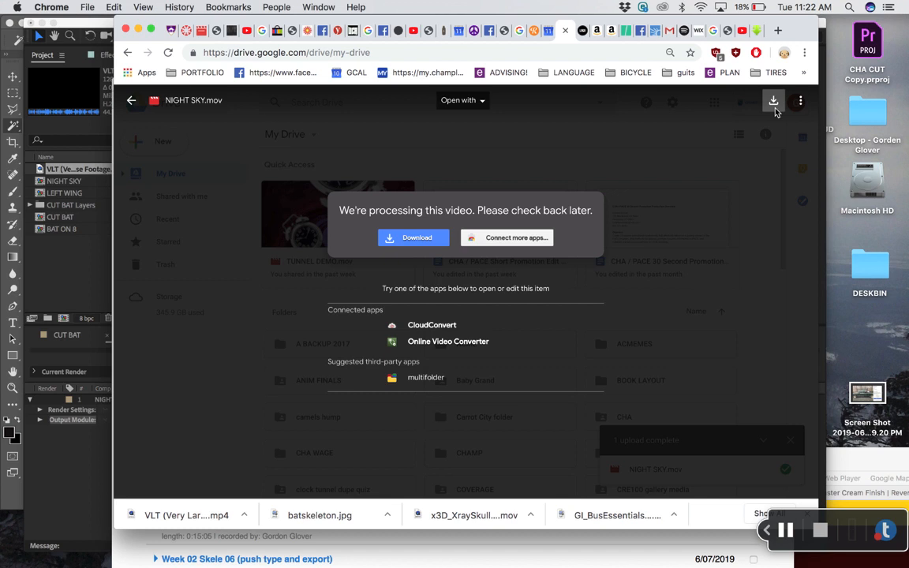
Turn on link sharing for NIGHT SKY.mov, set access to anyone with the link can view, and copy the link
{"action": "left_click", "coordinate": [802, 102]}
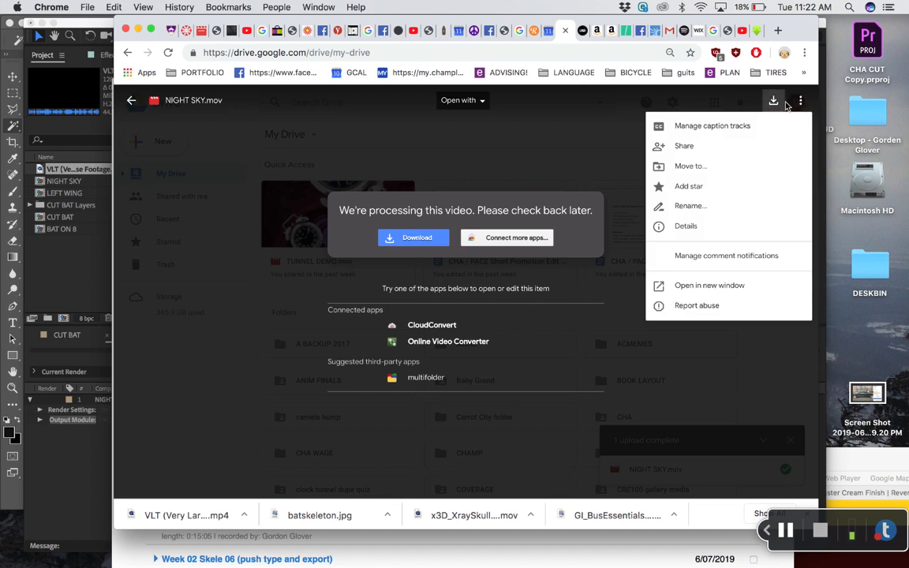
{"action": "left_click", "coordinate": [711, 154]}
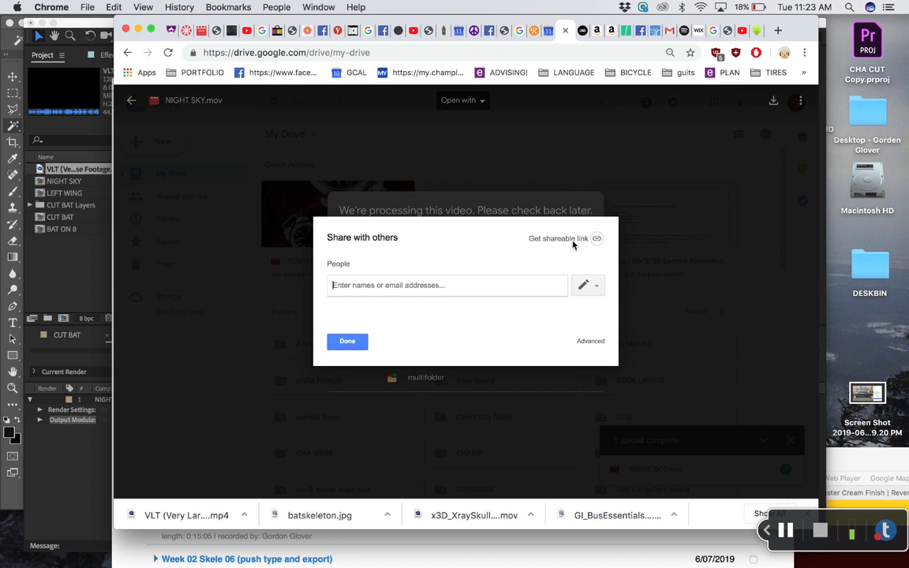
{"action": "left_click", "coordinate": [597, 238]}
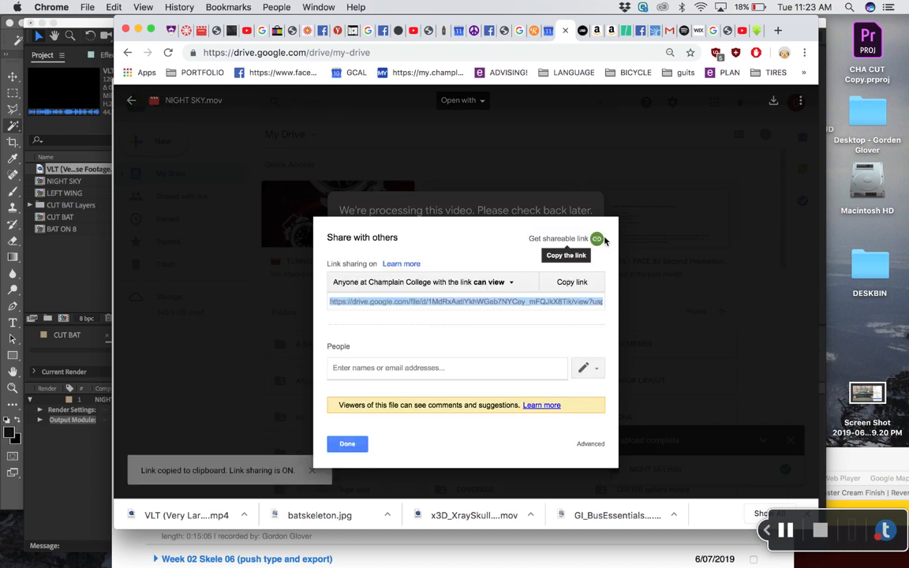
{"action": "left_click", "coordinate": [470, 282]}
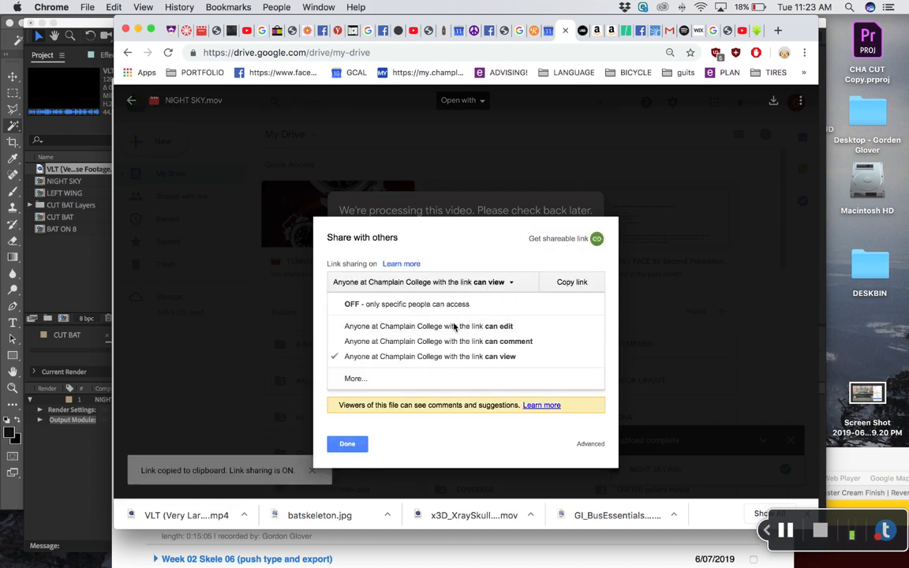
{"action": "left_click", "coordinate": [355, 379]}
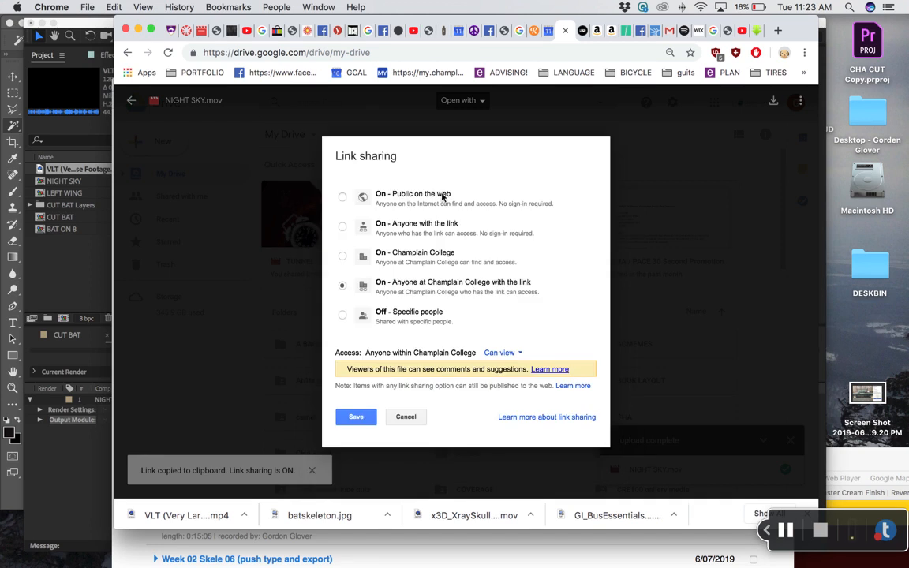
{"action": "left_click", "coordinate": [344, 226]}
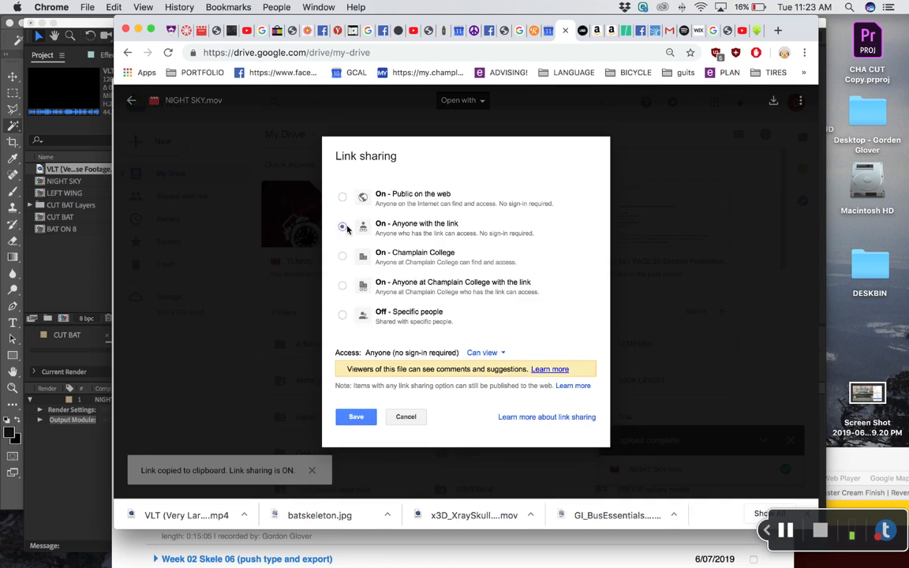
{"action": "left_click", "coordinate": [357, 417]}
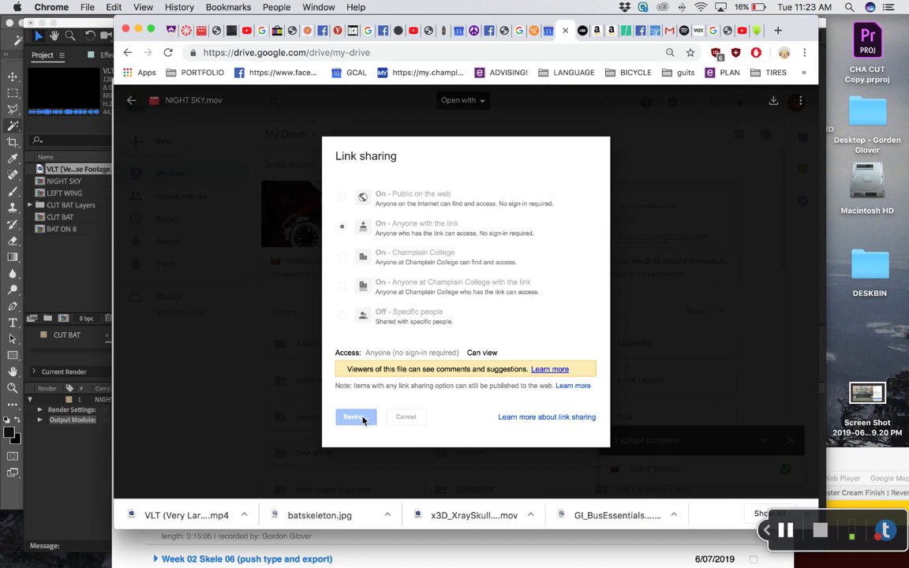
{"action": "left_click", "coordinate": [576, 232]}
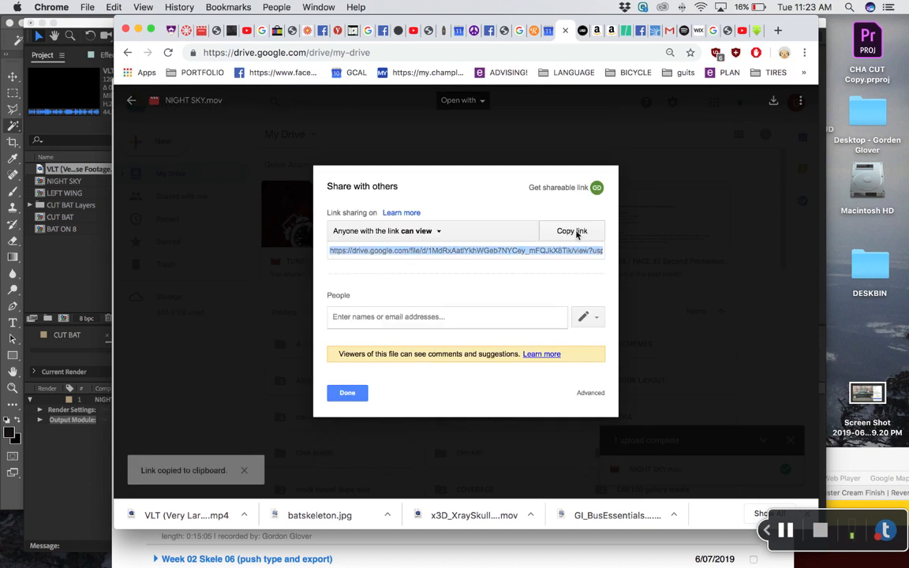
Switch to the Canvas page in the browser, go to its dashboard, and open the ANIMOGRA! 2019 Summer Term course
{"action": "left_click", "coordinate": [190, 31]}
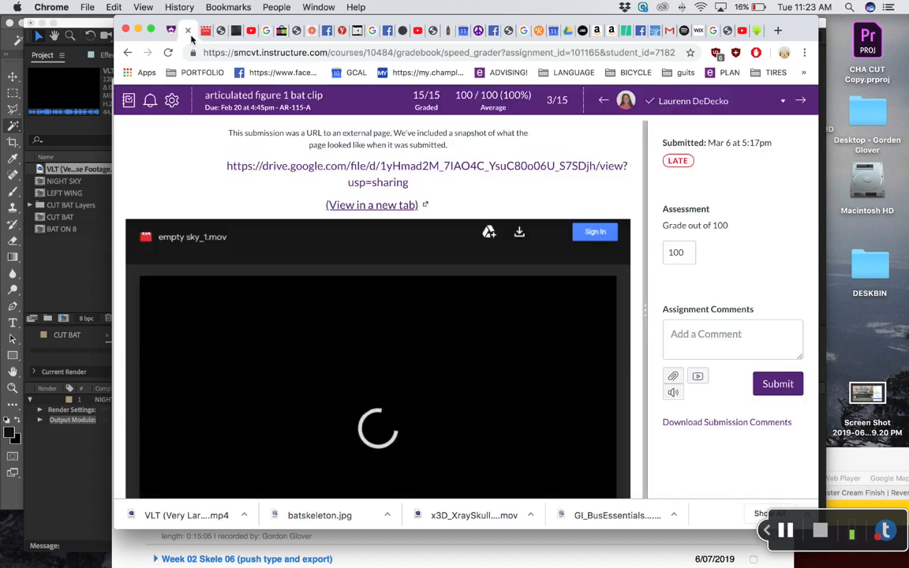
{"action": "left_click", "coordinate": [170, 31]}
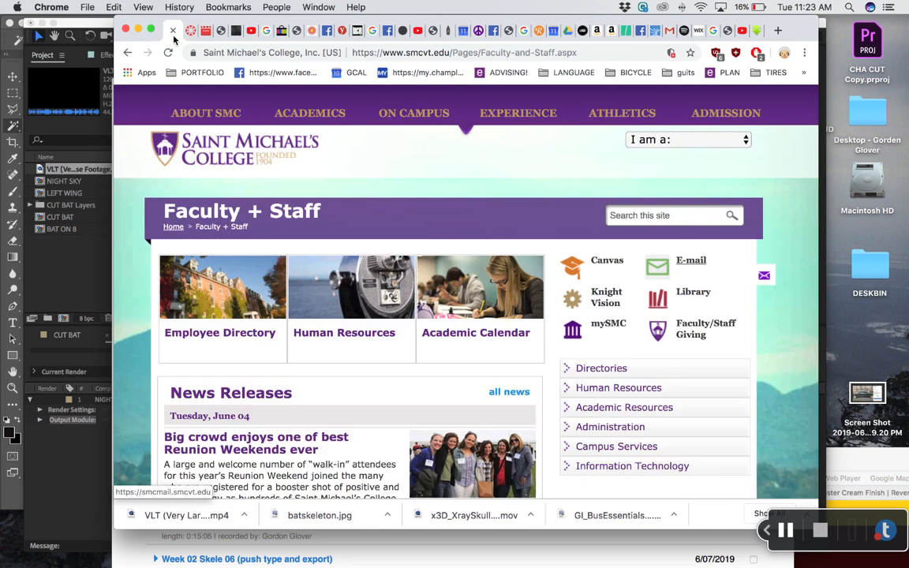
{"action": "left_click", "coordinate": [194, 35]}
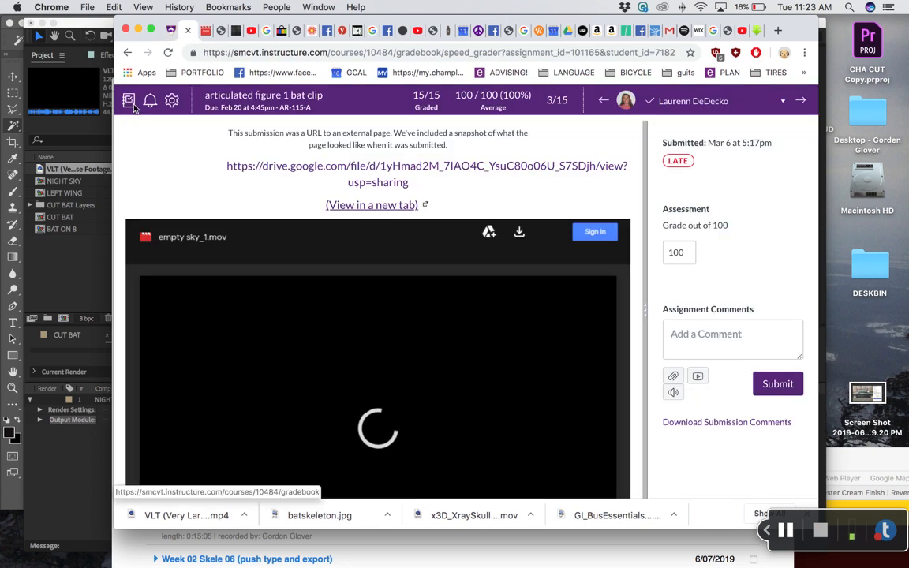
{"action": "left_click", "coordinate": [128, 54]}
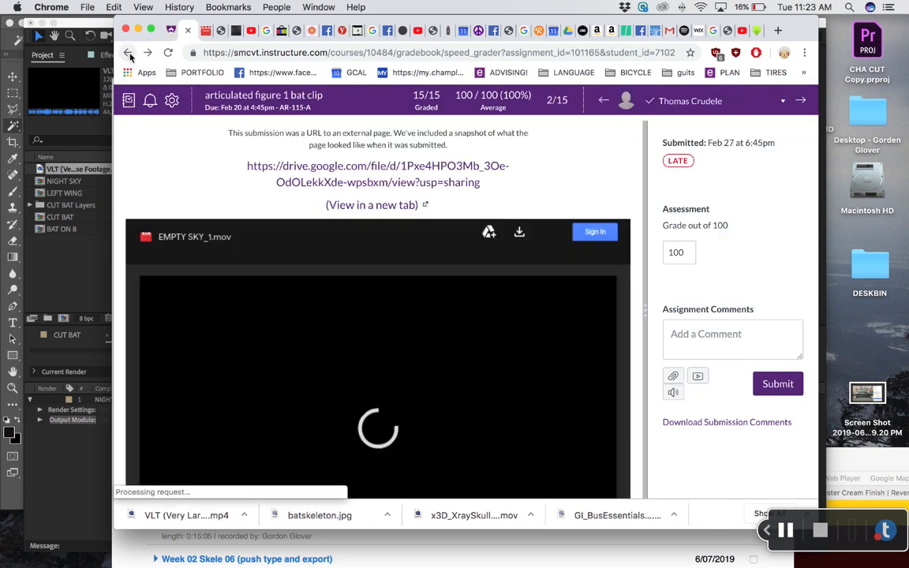
{"action": "left_click", "coordinate": [233, 99]}
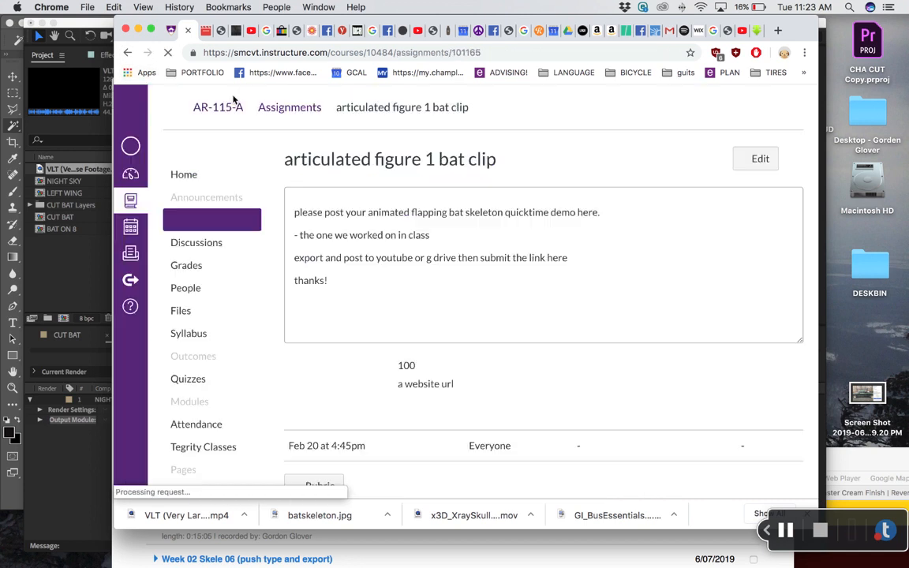
{"action": "left_click", "coordinate": [133, 175]}
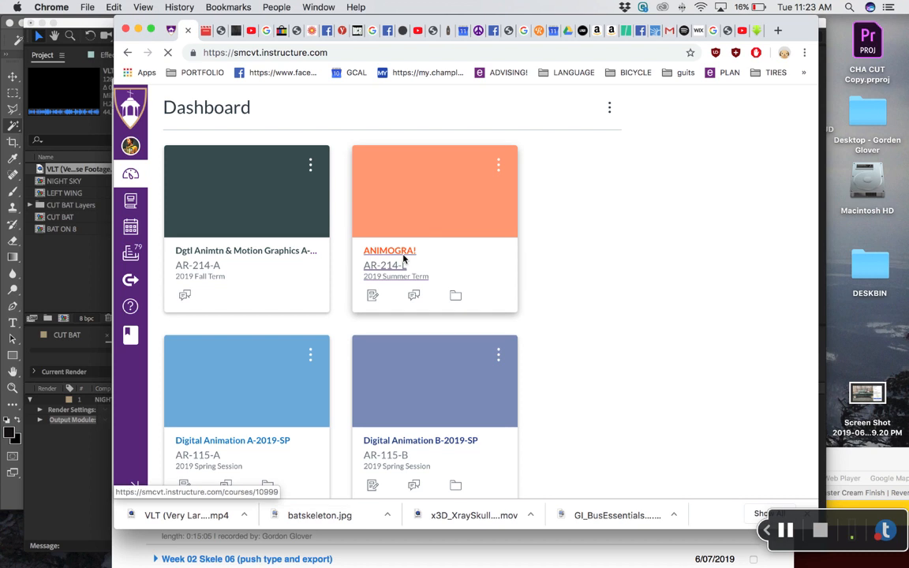
{"action": "left_click", "coordinate": [403, 258]}
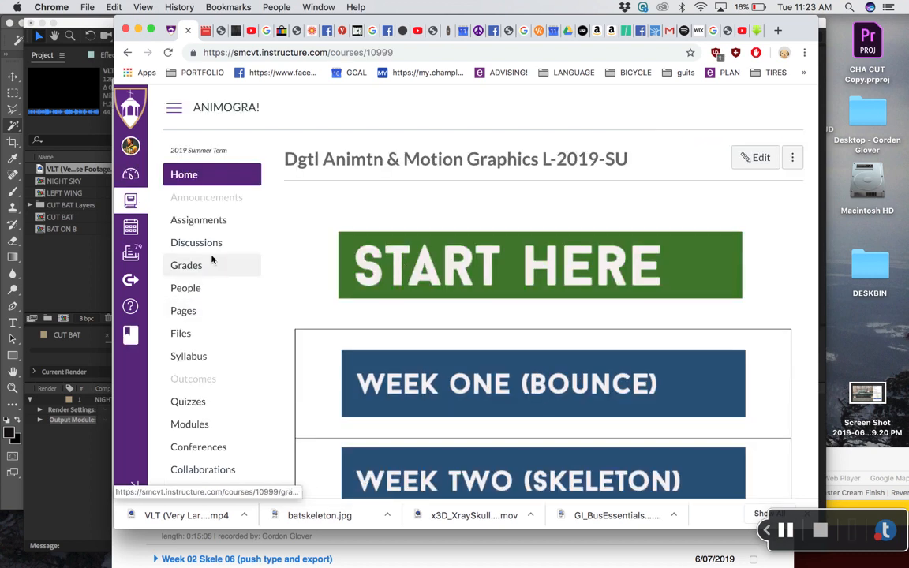
Open the 04 Figures Submission topic in the course's discussions
{"action": "left_click", "coordinate": [208, 253]}
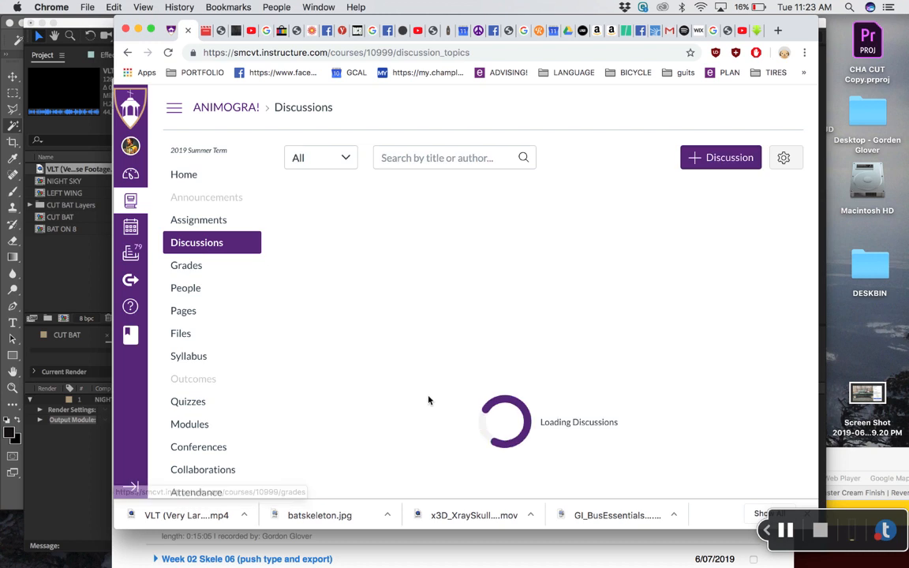
{"action": "scroll", "coordinate": [428, 400], "scroll_direction": "down", "scroll_amount": 5}
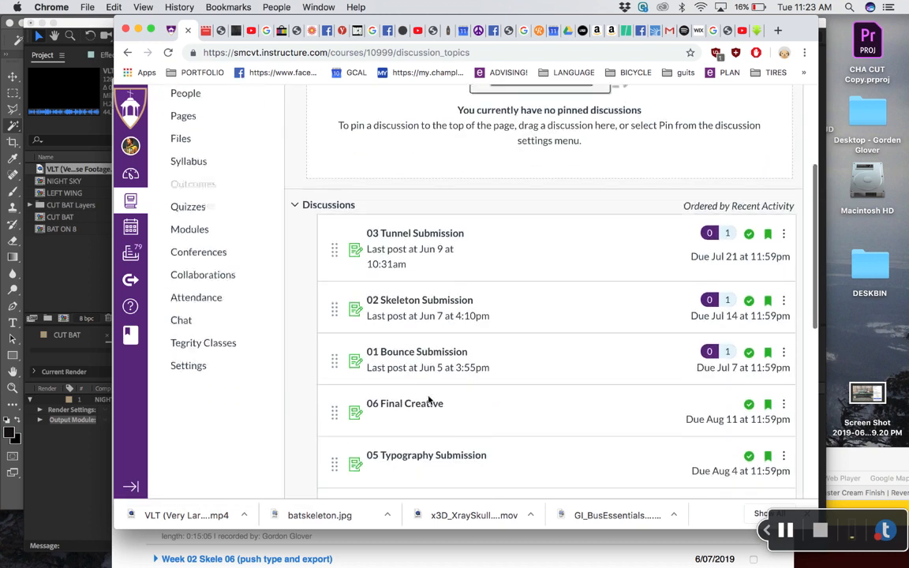
{"action": "scroll", "coordinate": [429, 400], "scroll_direction": "down", "scroll_amount": 2}
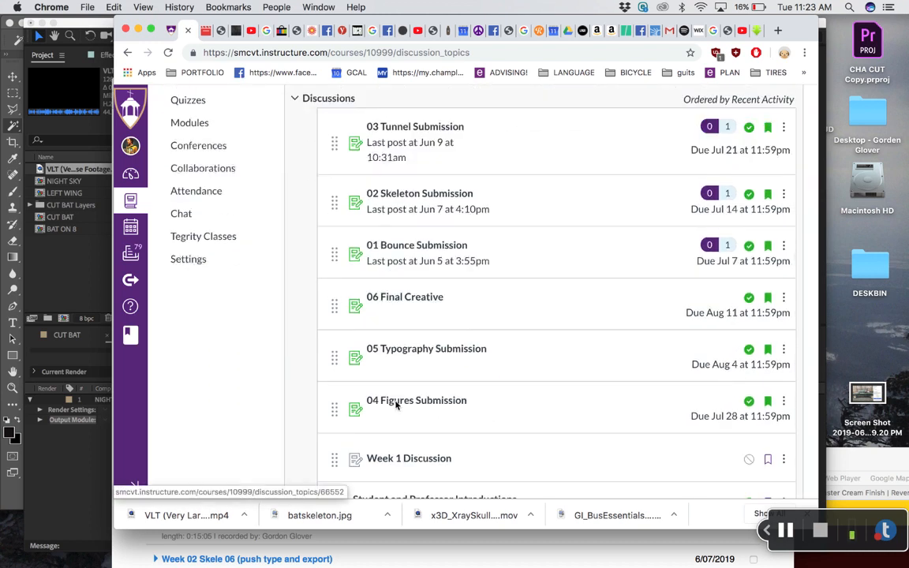
{"action": "left_click", "coordinate": [448, 404]}
Start a reply to the 04 Figures Submission discussion and paste the copied Google Drive link into it
{"action": "scroll", "coordinate": [402, 361], "scroll_direction": "down", "scroll_amount": 2}
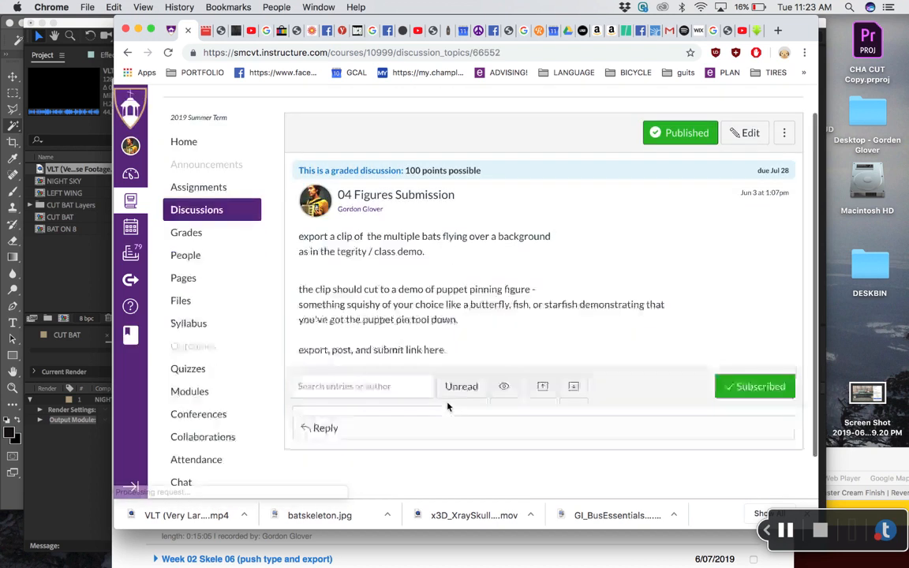
{"action": "left_click", "coordinate": [377, 385]}
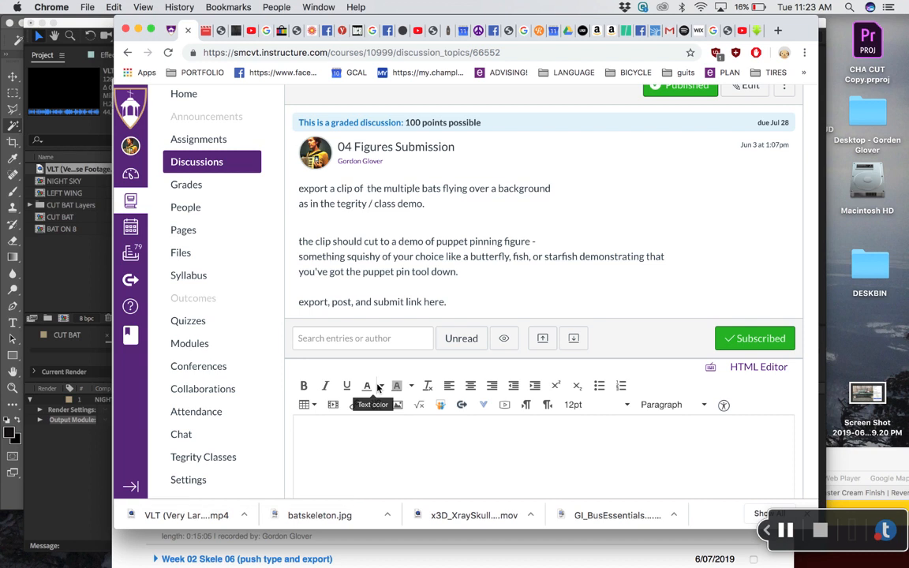
{"action": "left_click", "coordinate": [366, 447]}
{"action": "key", "text": "super+v"}
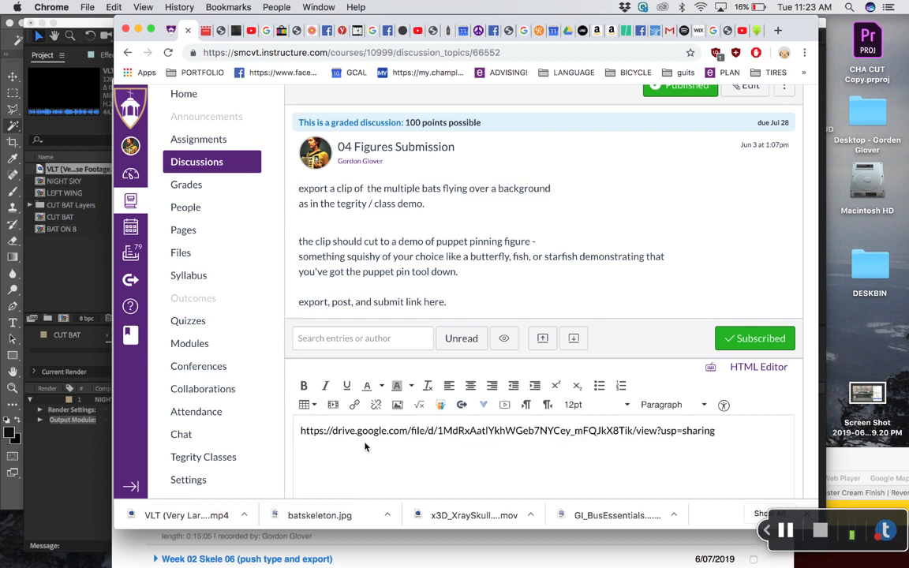
Turn the pasted Drive address in the reply into a hyperlink that points to the same URL
{"action": "double_click", "coordinate": [363, 432]}
{"action": "triple_click", "coordinate": [363, 434]}
{"action": "key", "text": "super+c"}
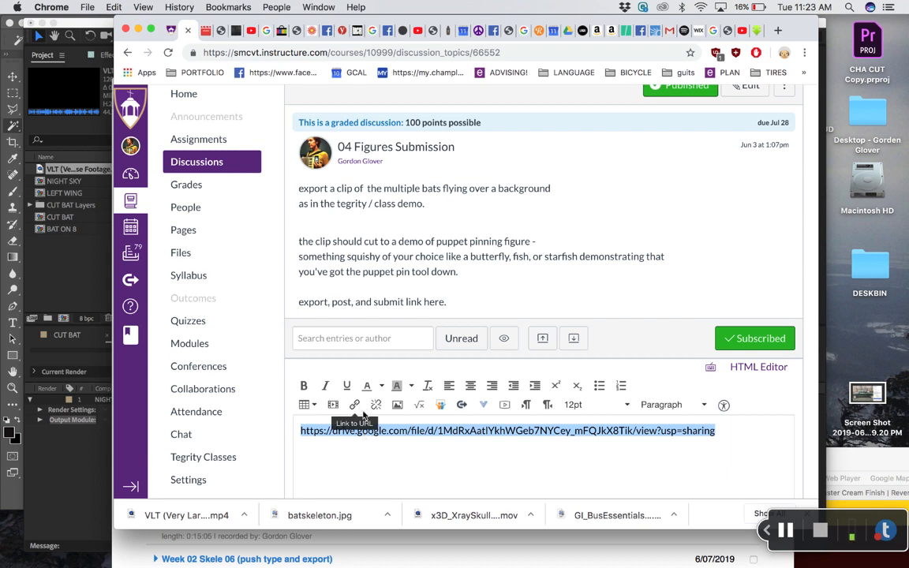
{"action": "left_click", "coordinate": [361, 405]}
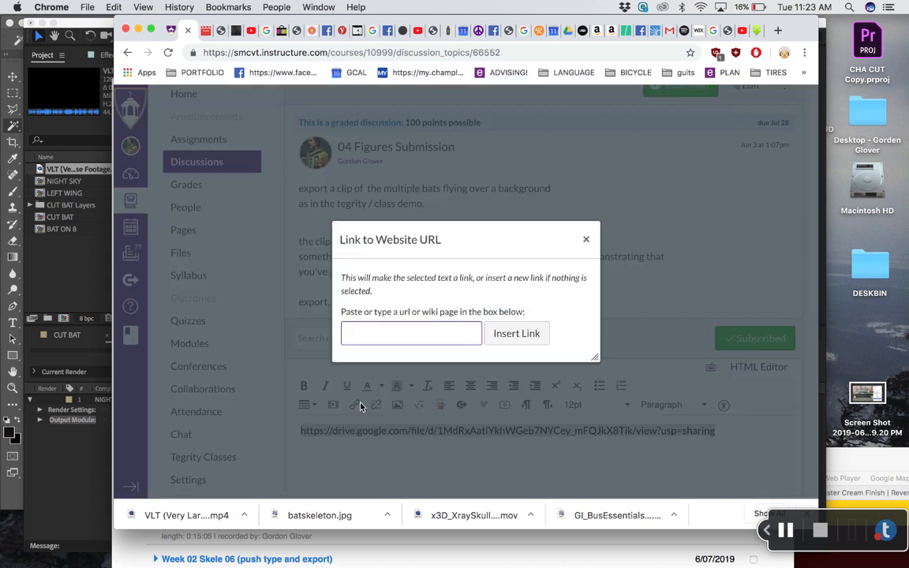
{"action": "key", "text": "super+v"}
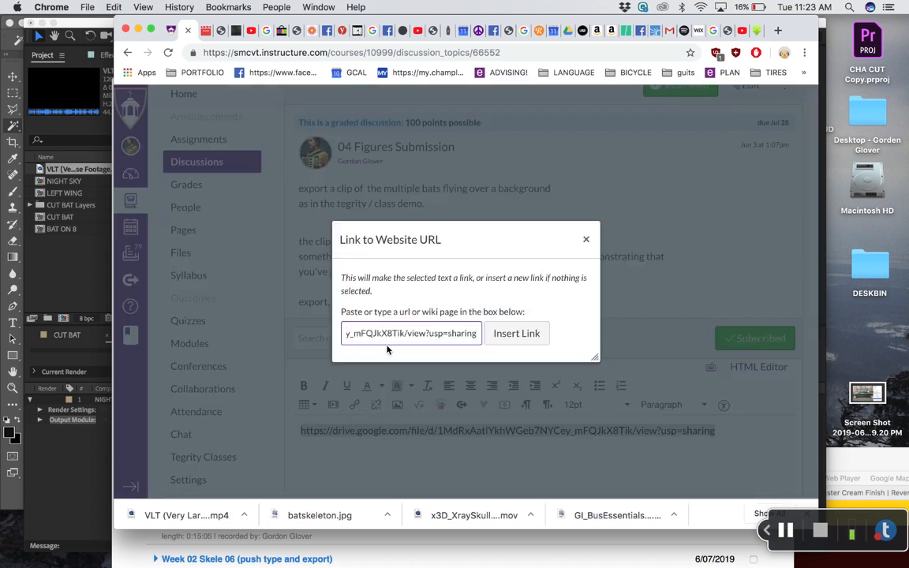
{"action": "left_click", "coordinate": [513, 335]}
Post the reply and open its Drive link to check that it leads to NIGHT SKY.mov
{"action": "scroll", "coordinate": [707, 413], "scroll_direction": "down", "scroll_amount": 6}
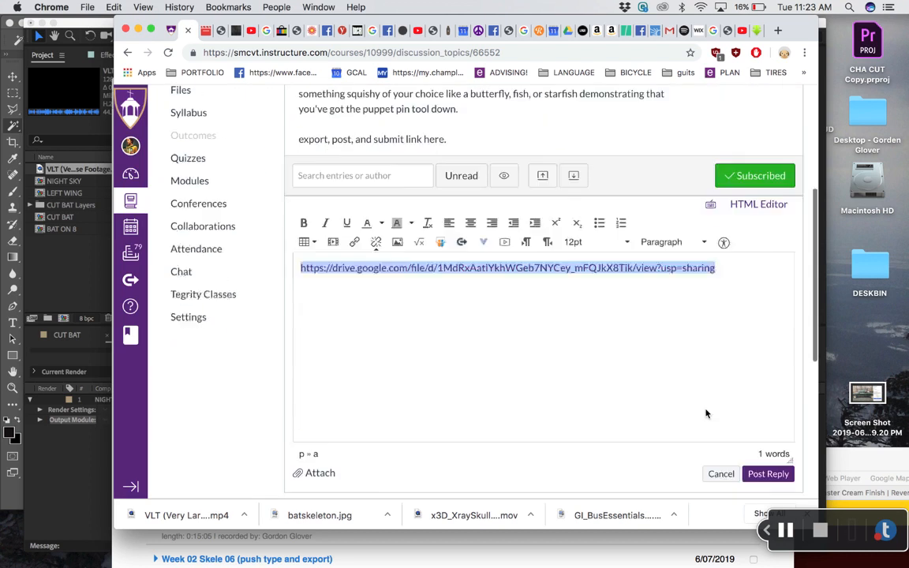
{"action": "left_click", "coordinate": [767, 384]}
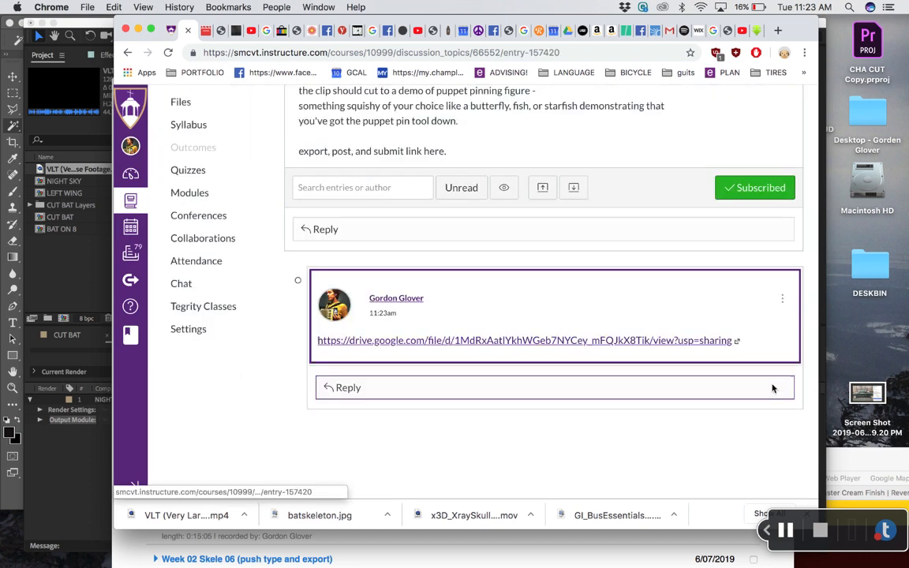
{"action": "left_click", "coordinate": [464, 342]}
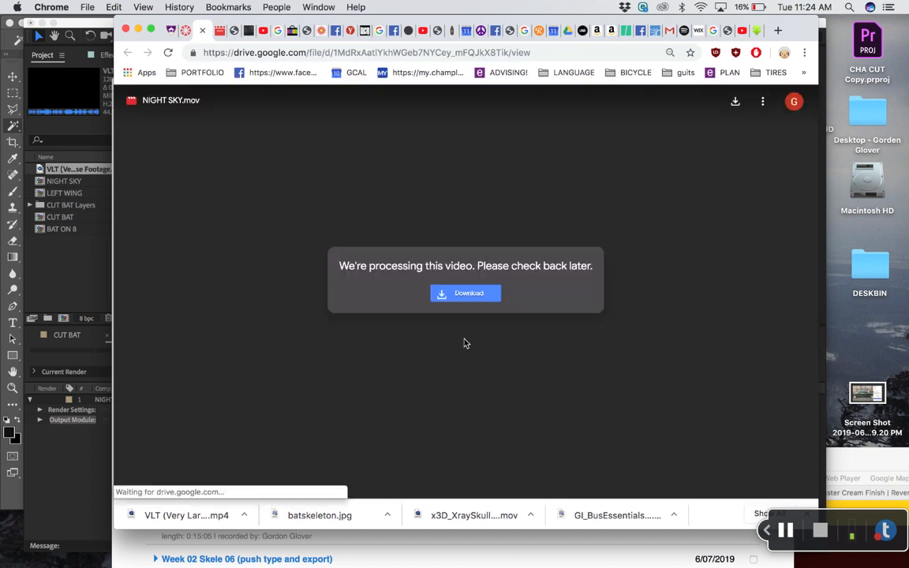